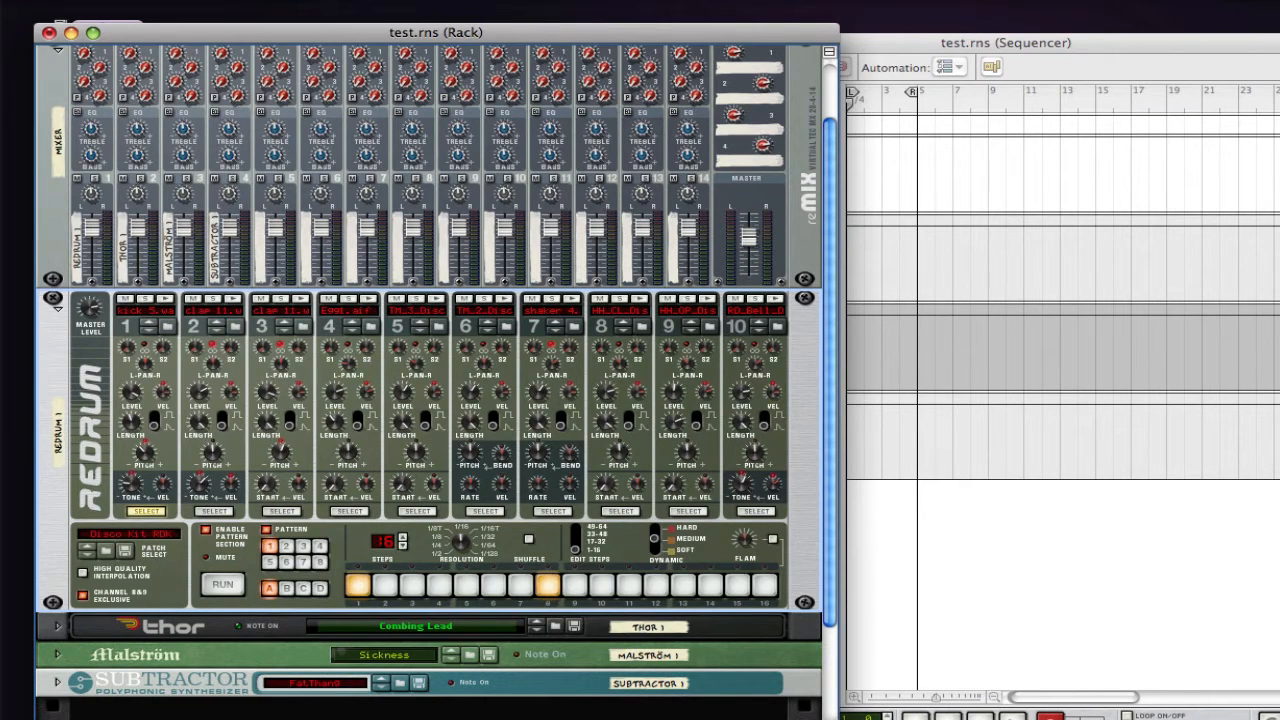
- Play the Redrum pattern briefly, stop it, switch to the sequencer window and return the song position to the start
{"action": "key", "text": "space"}
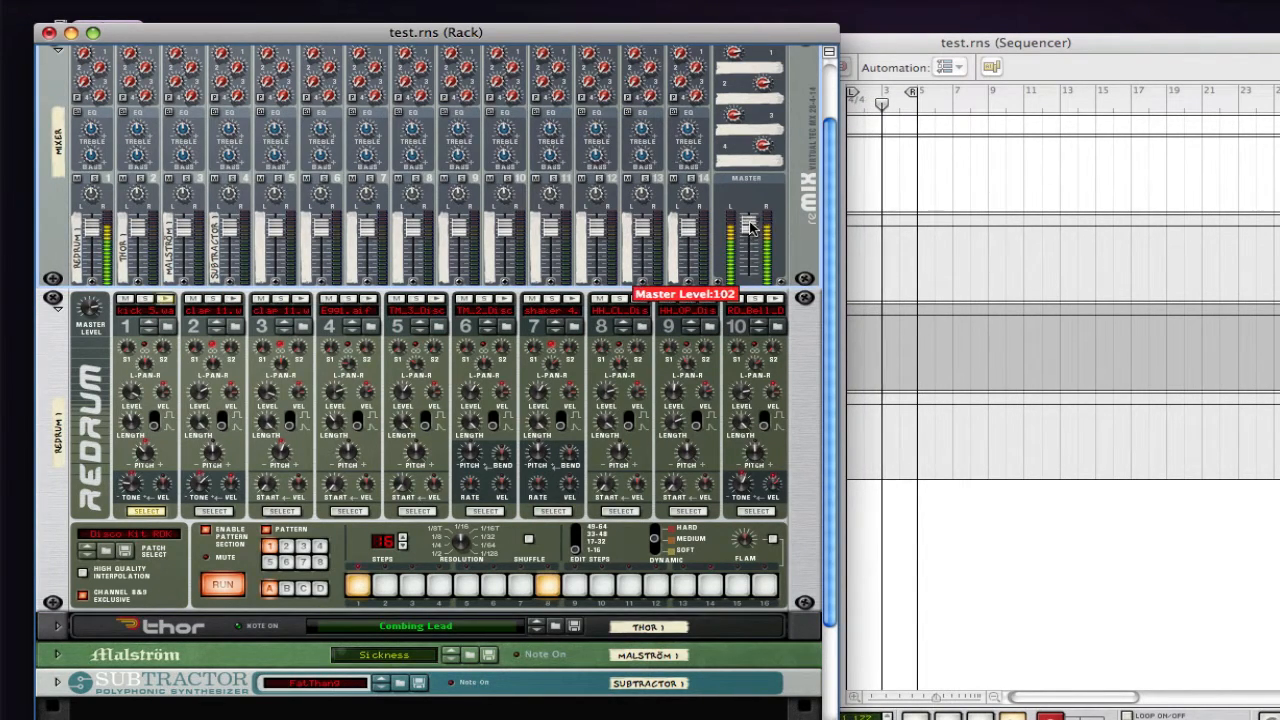
{"action": "key", "text": "space"}
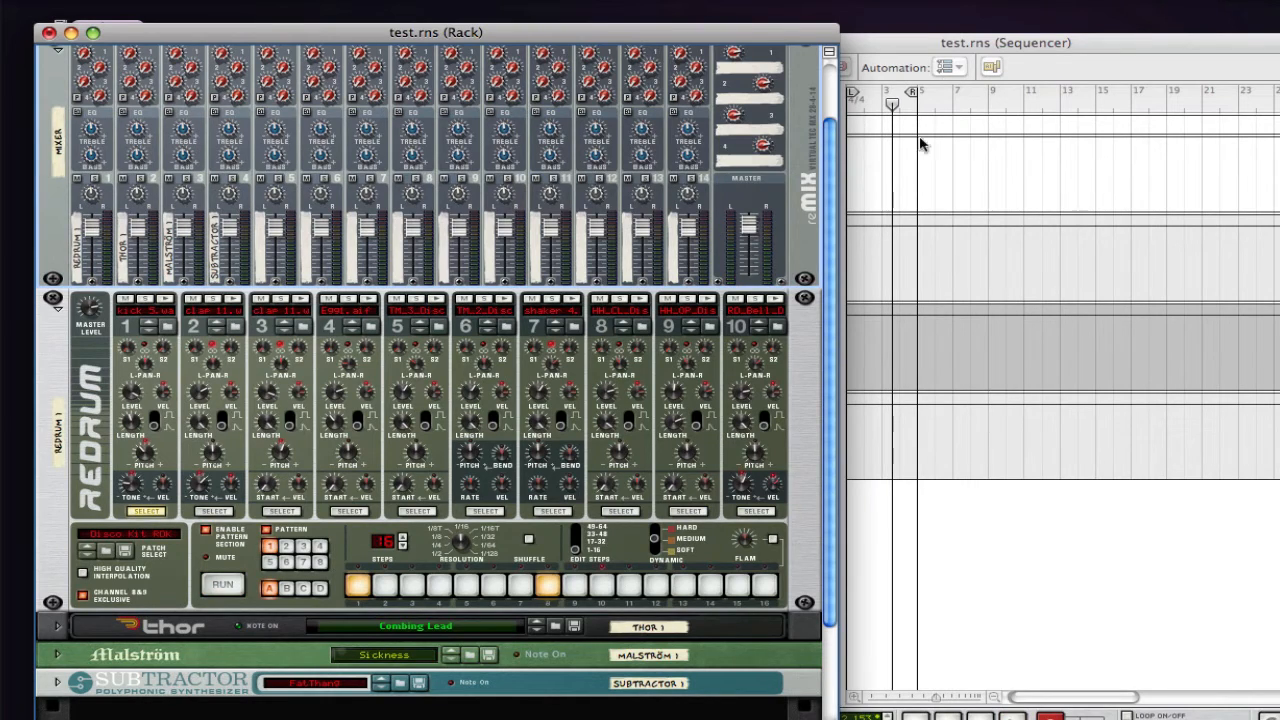
{"action": "left_click", "coordinate": [930, 42]}
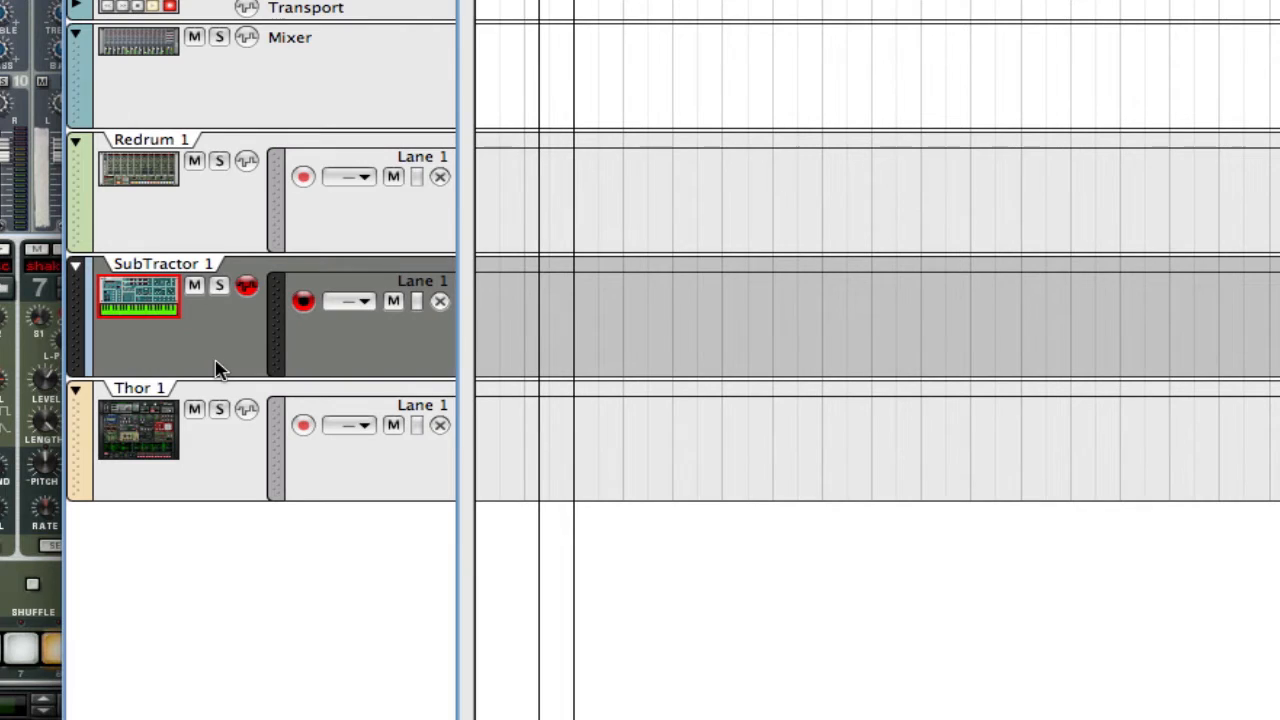
{"action": "key", "text": "shift+Return"}
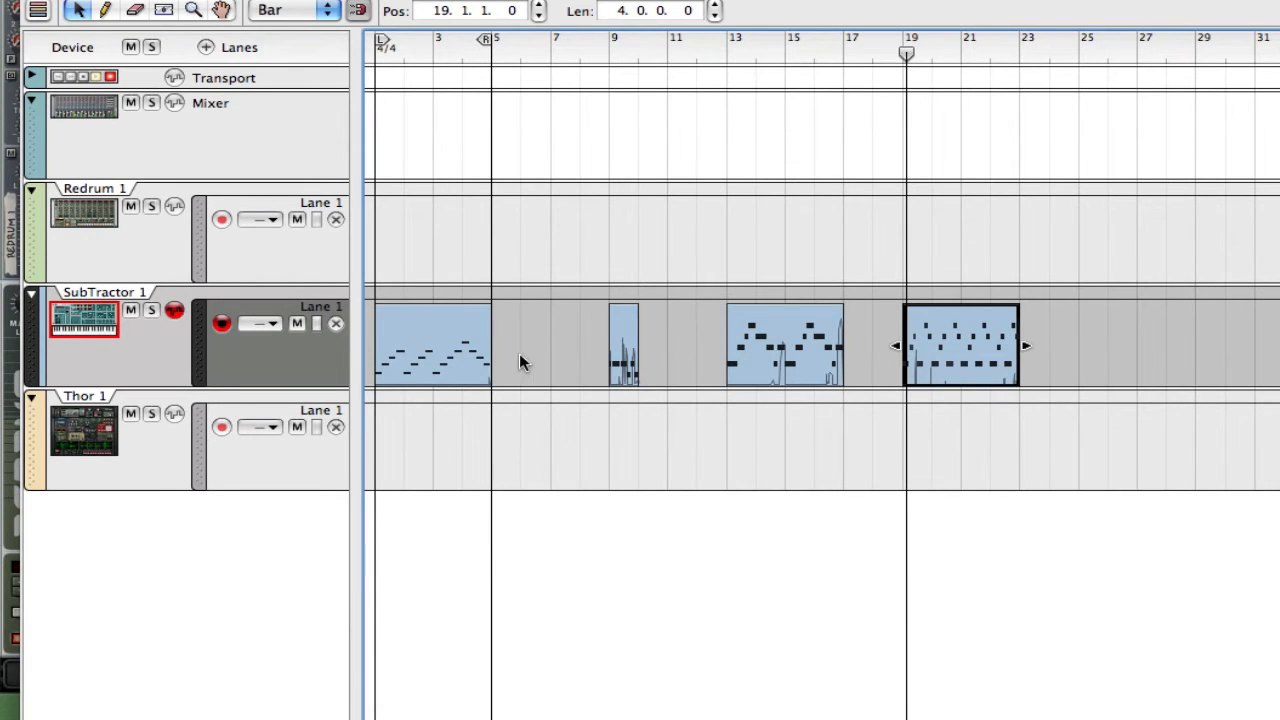
- Open the SubTractor clip at bar 19 and raise the velocity of all its notes to 127 with the Pencil tool
{"action": "double_click", "coordinate": [937, 342]}
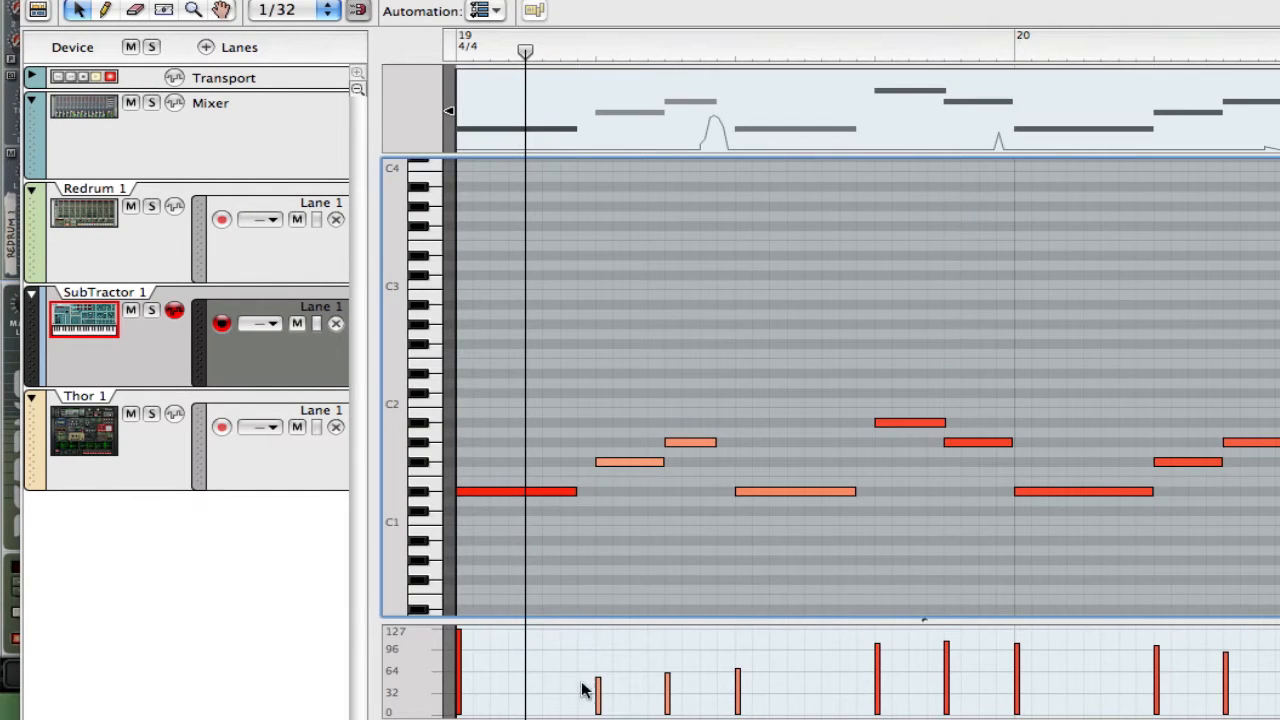
{"action": "left_click", "coordinate": [107, 11]}
{"action": "left_click", "coordinate": [598, 631]}
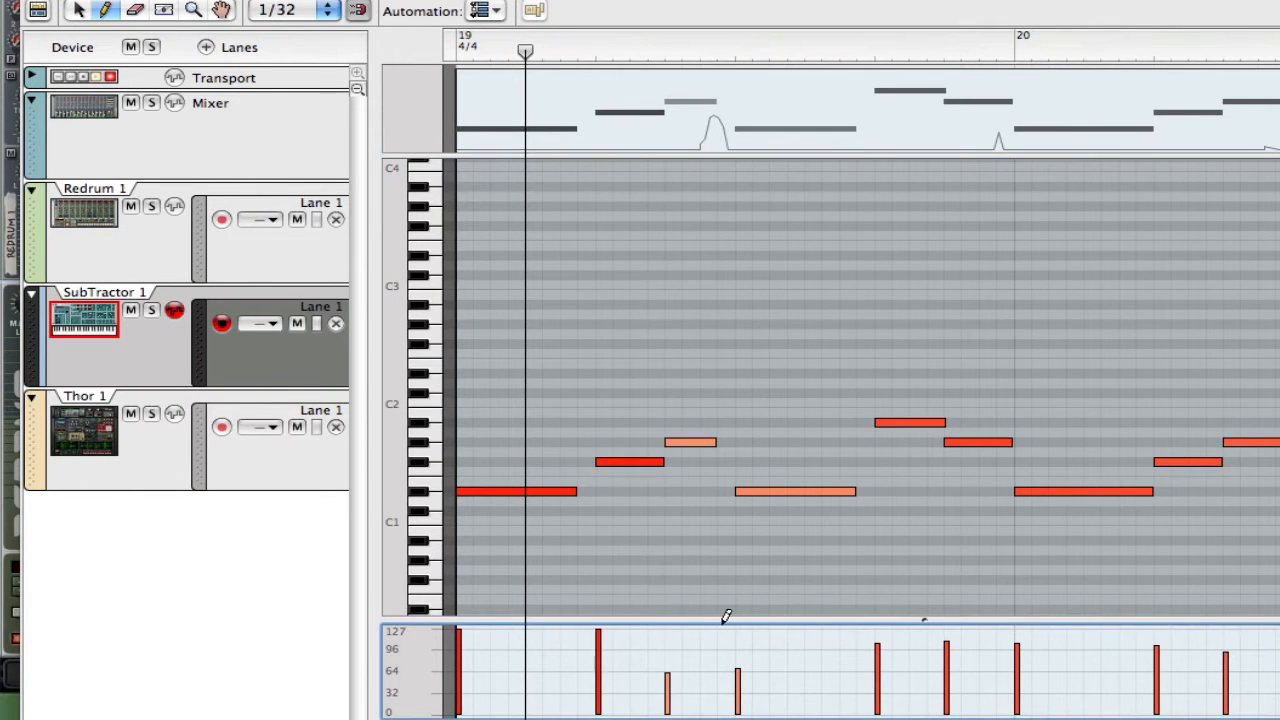
{"action": "mouse_move", "coordinate": [660, 635]}
{"action": "left_mouse_down"}
{"action": "mouse_move", "coordinate": [991, 609]}
{"action": "mouse_move", "coordinate": [1275, 650]}
{"action": "left_mouse_up"}
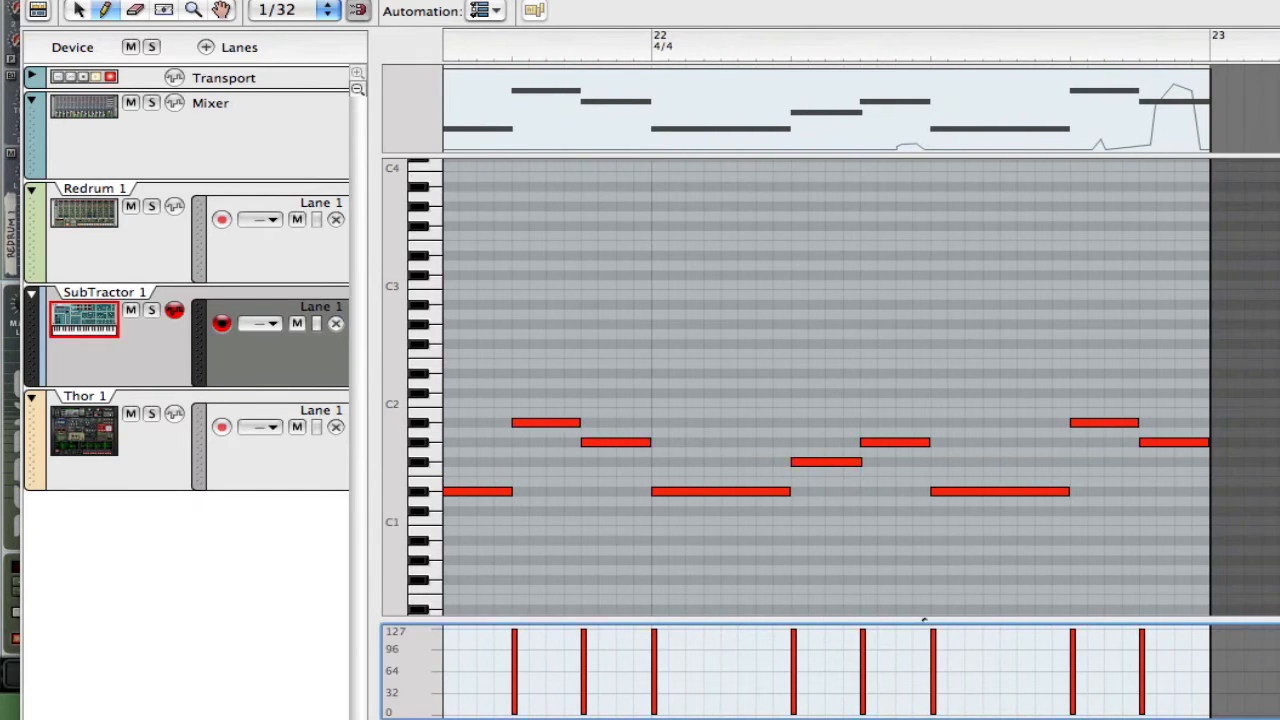
{"action": "scroll", "coordinate": [860, 388], "scroll_direction": "left", "scroll_amount": 15}
{"action": "scroll", "coordinate": [860, 388], "scroll_direction": "right", "scroll_amount": 10}
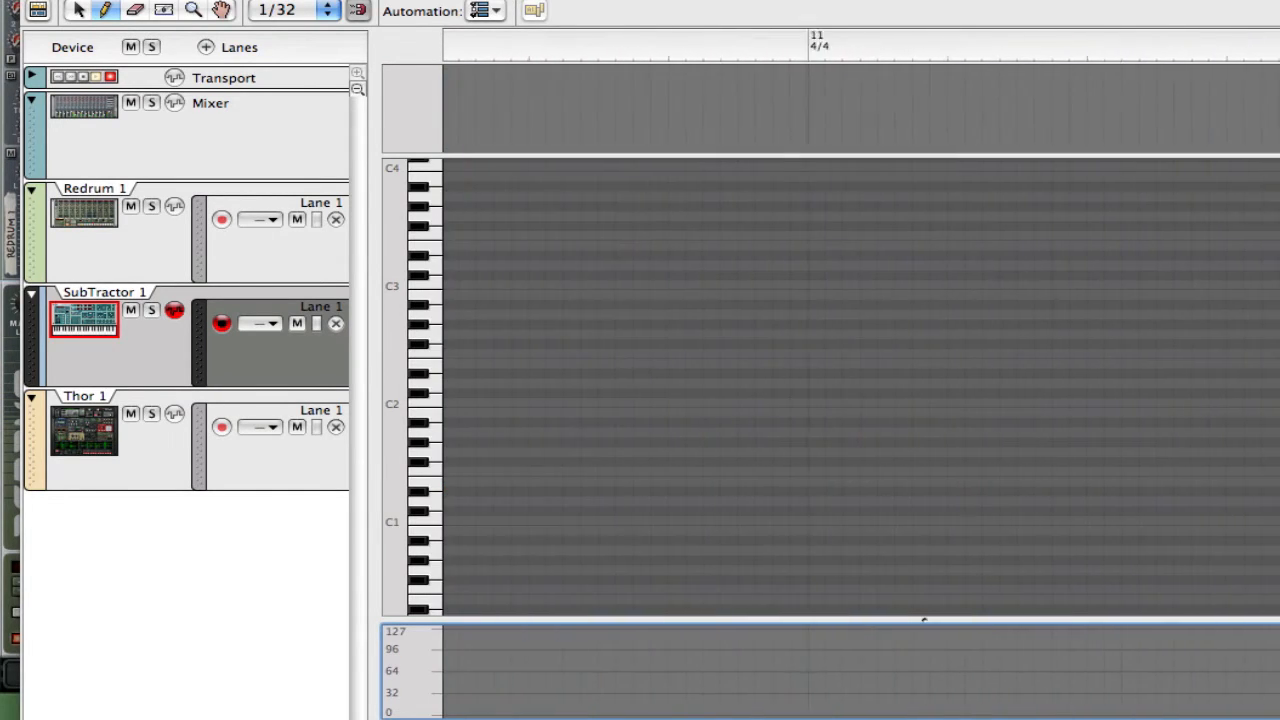
{"action": "scroll", "coordinate": [860, 388], "scroll_direction": "right", "scroll_amount": 6}
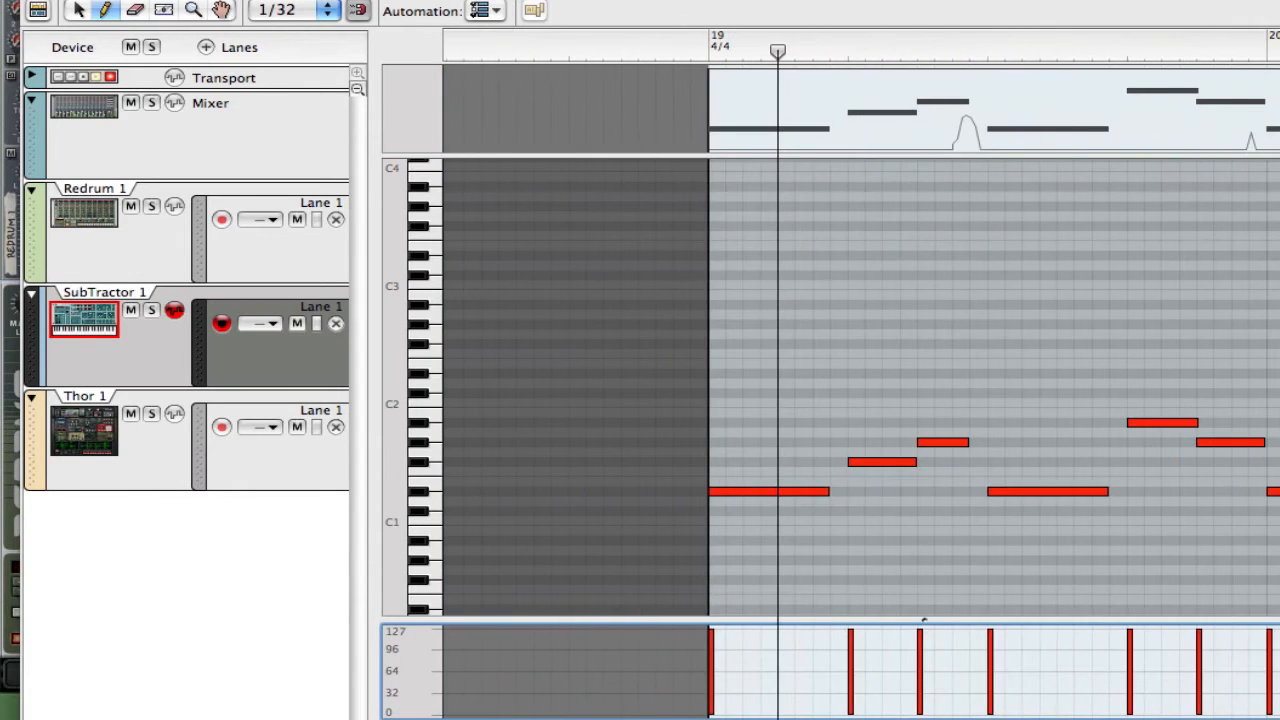
- Lengthen the first, third and fourth notes of bar 19 so each one reaches the start of the following note
{"action": "left_click", "coordinate": [79, 10]}
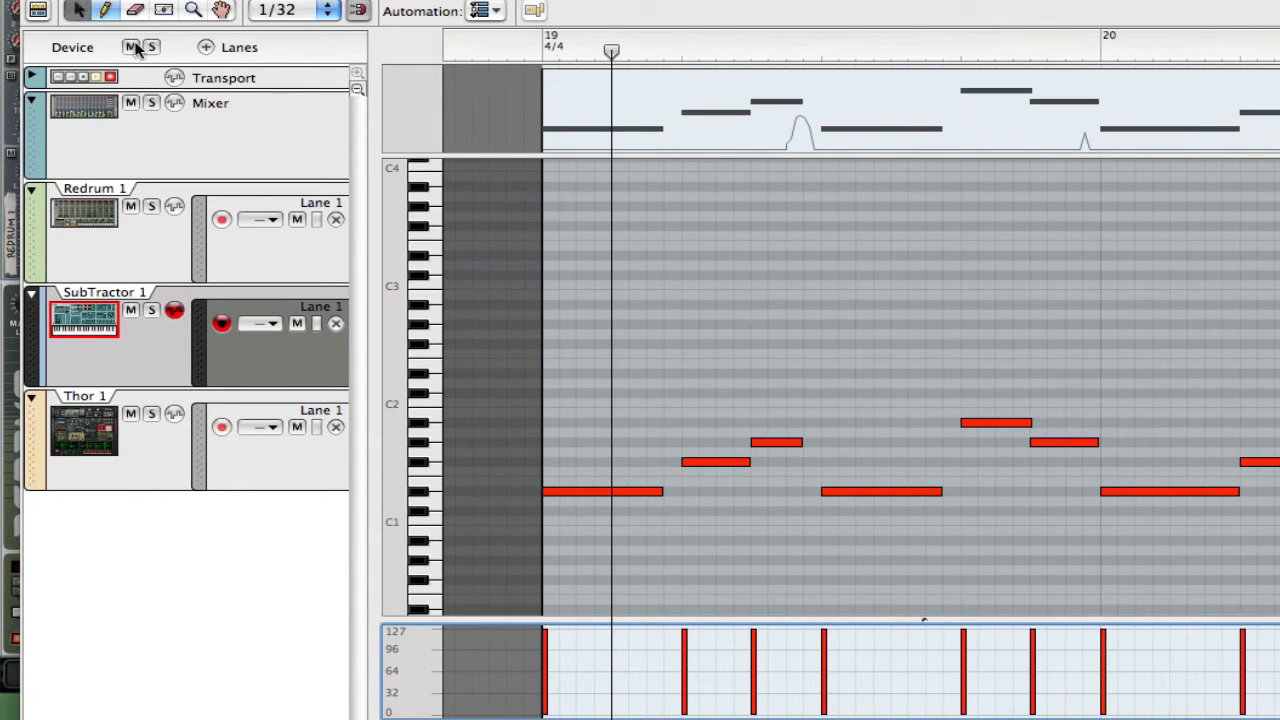
{"action": "left_click", "coordinate": [650, 492]}
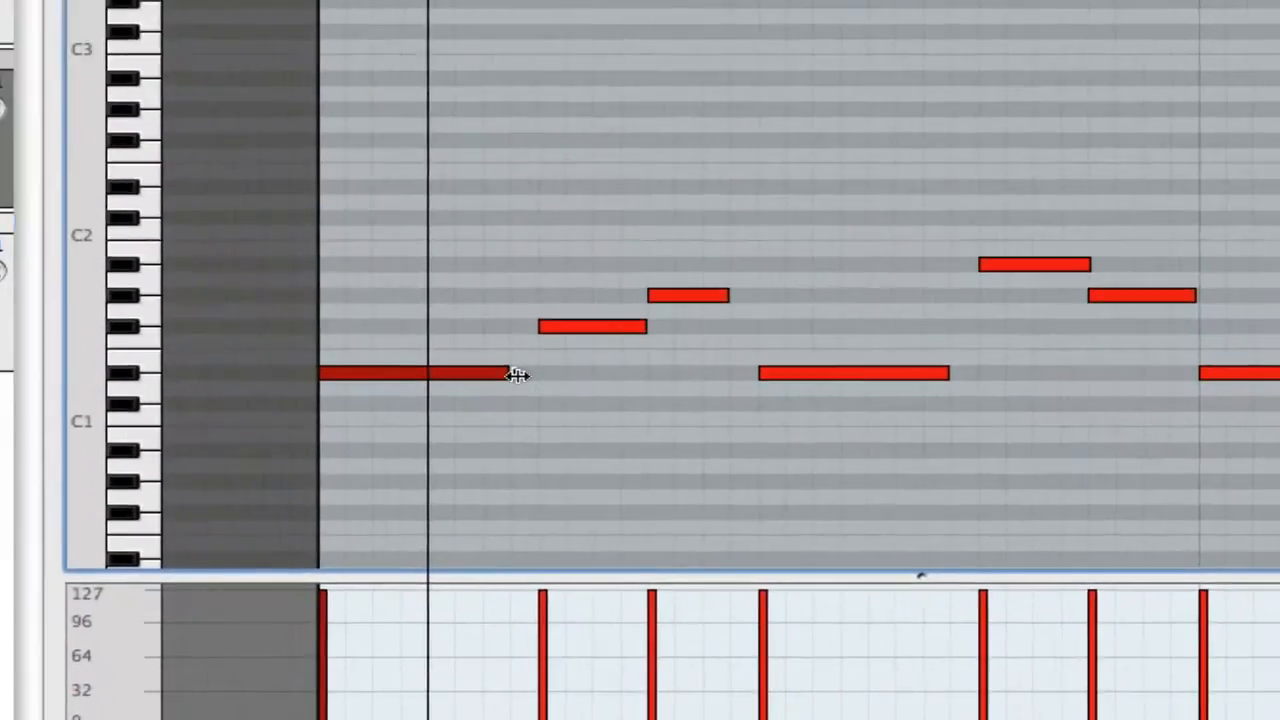
{"action": "left_click_drag", "start_coordinate": [662, 491], "coordinate": [674, 495]}
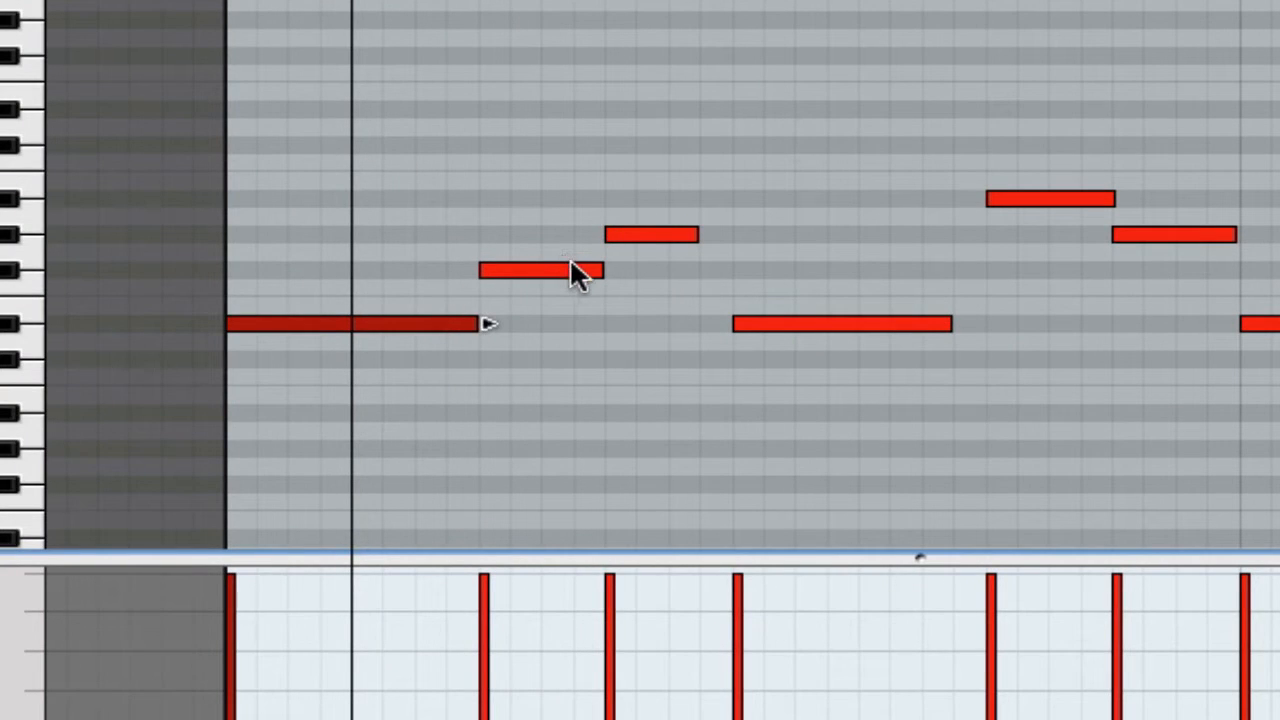
{"action": "left_click", "coordinate": [690, 235]}
{"action": "left_click_drag", "start_coordinate": [696, 235], "coordinate": [740, 234]}
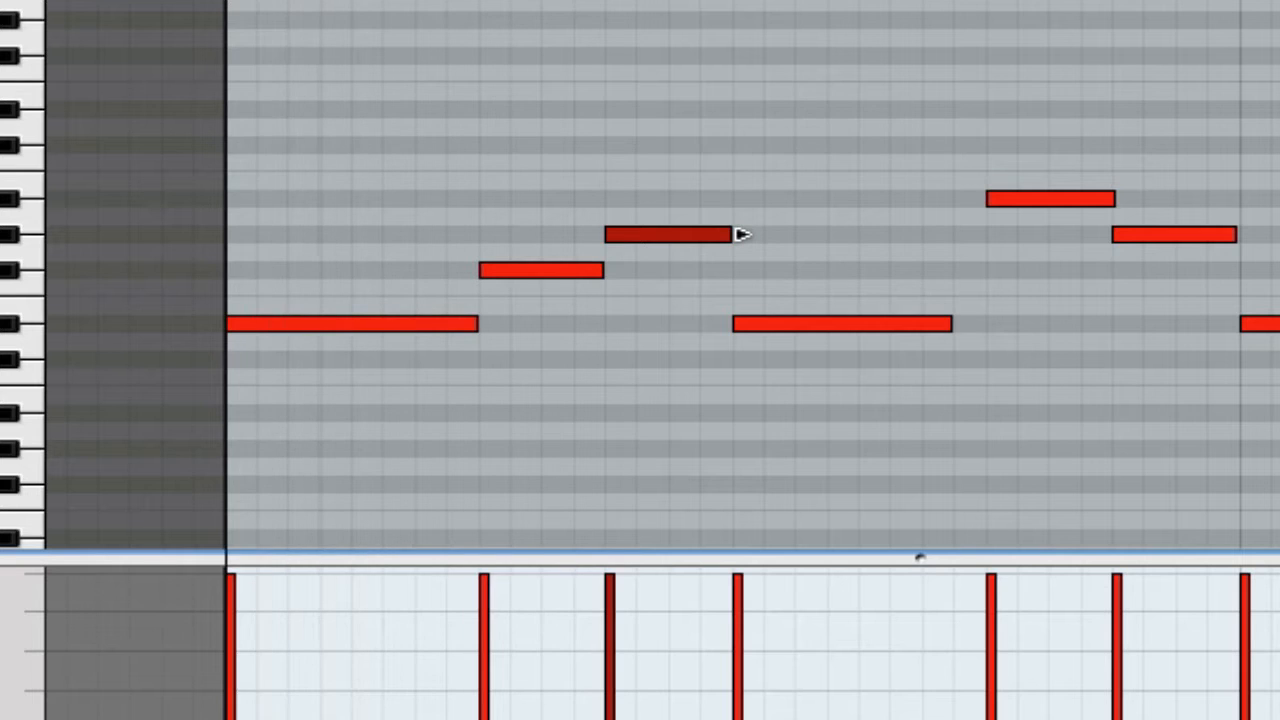
{"action": "key", "text": "space"}
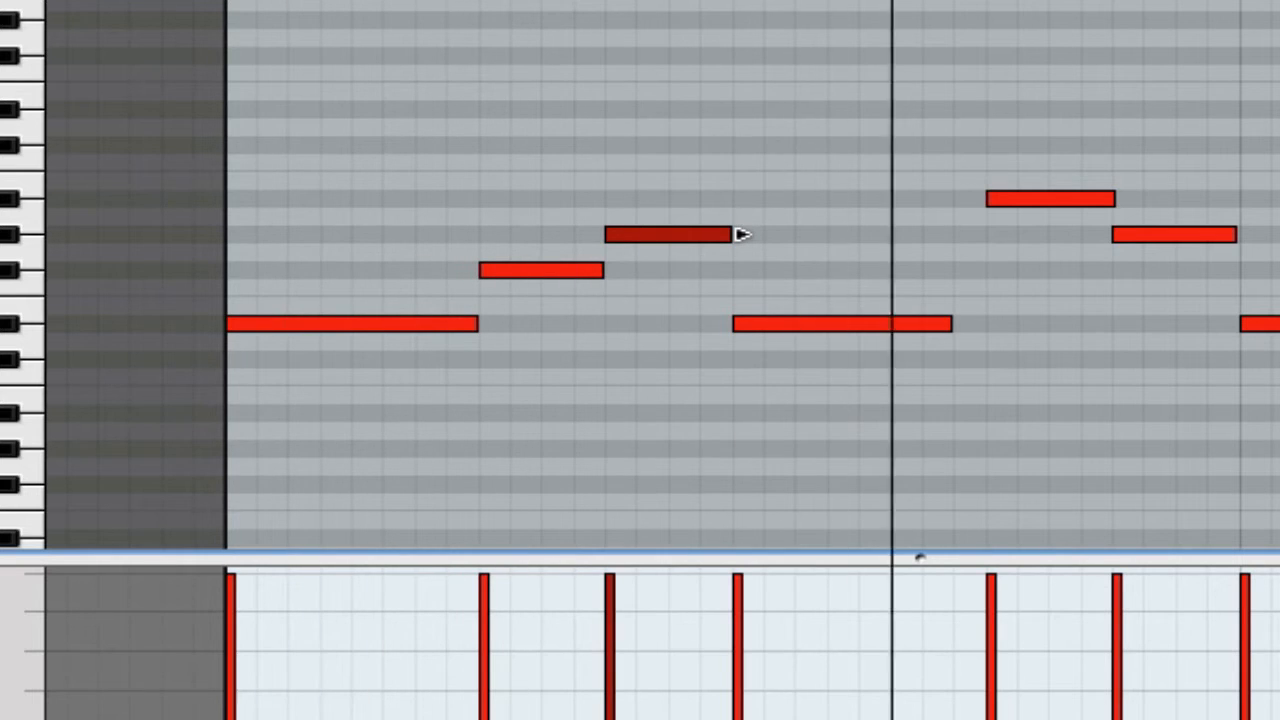
{"action": "left_click", "coordinate": [912, 324]}
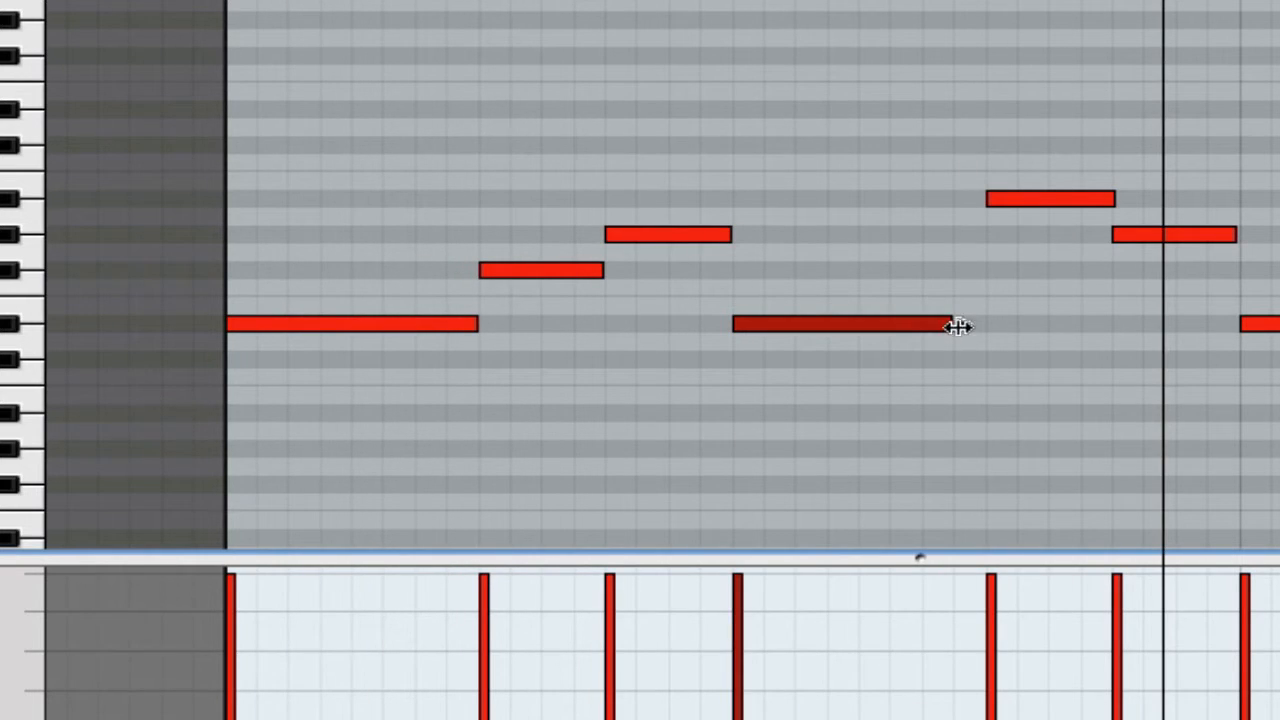
{"action": "left_click_drag", "start_coordinate": [957, 326], "coordinate": [985, 324]}
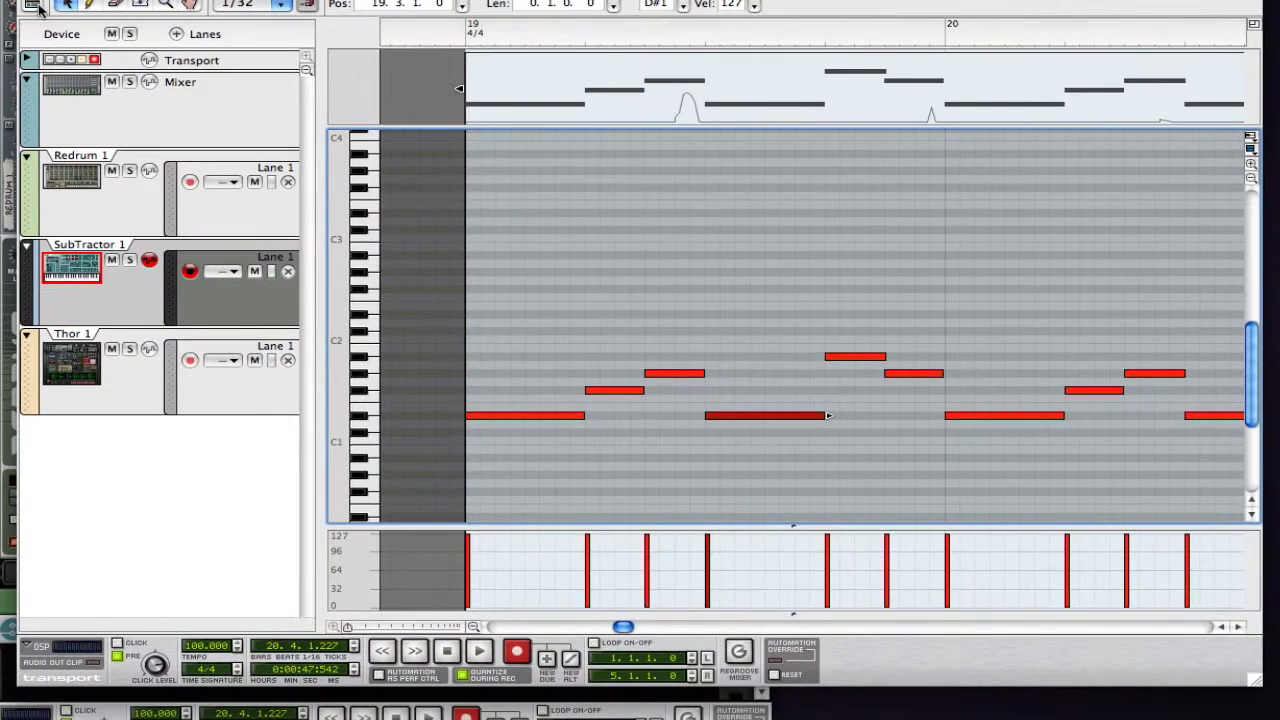
- Return to the arrangement and move the one-bar SubTractor clip from bar 9 to bar 5, directly after the first clip
{"action": "left_click", "coordinate": [33, 5]}
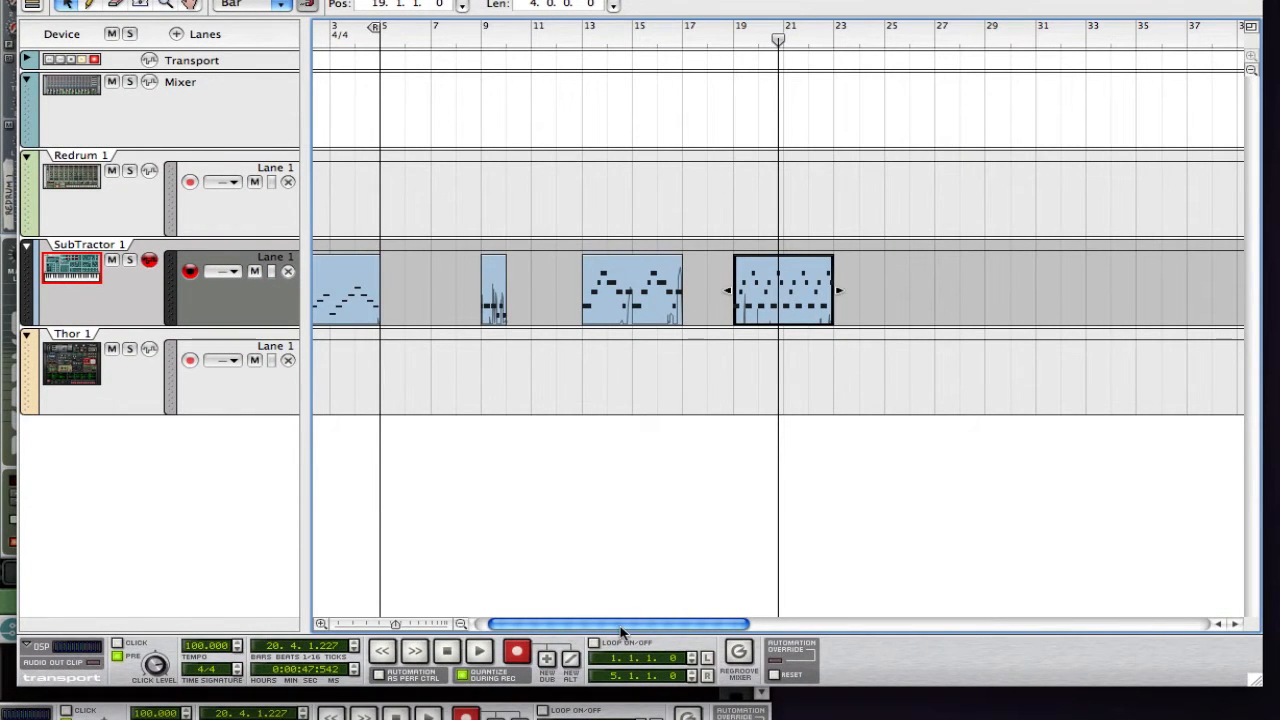
{"action": "left_click_drag", "start_coordinate": [620, 626], "coordinate": [465, 623]}
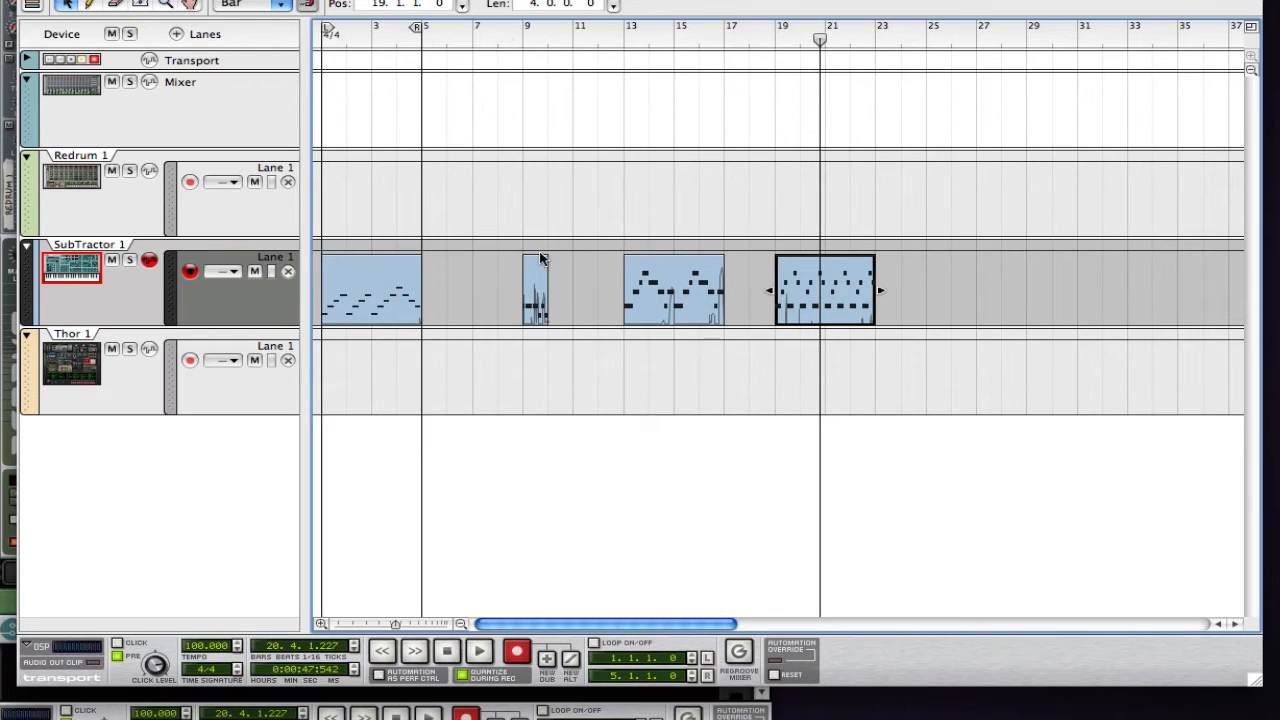
{"action": "left_click", "coordinate": [527, 290]}
{"action": "left_click_drag", "start_coordinate": [527, 290], "coordinate": [434, 290]}
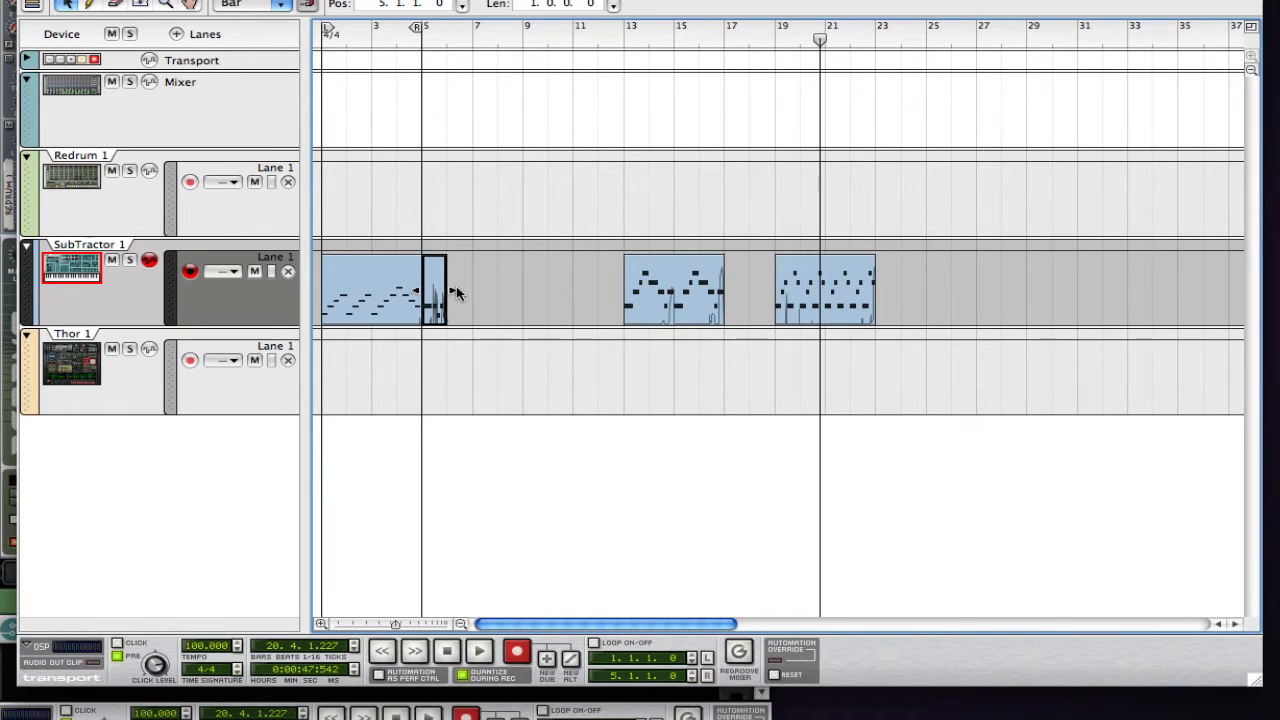
- Add seven copies of the one-bar clip end to end from bar 6 through bar 12
{"action": "left_click", "coordinate": [448, 42]}
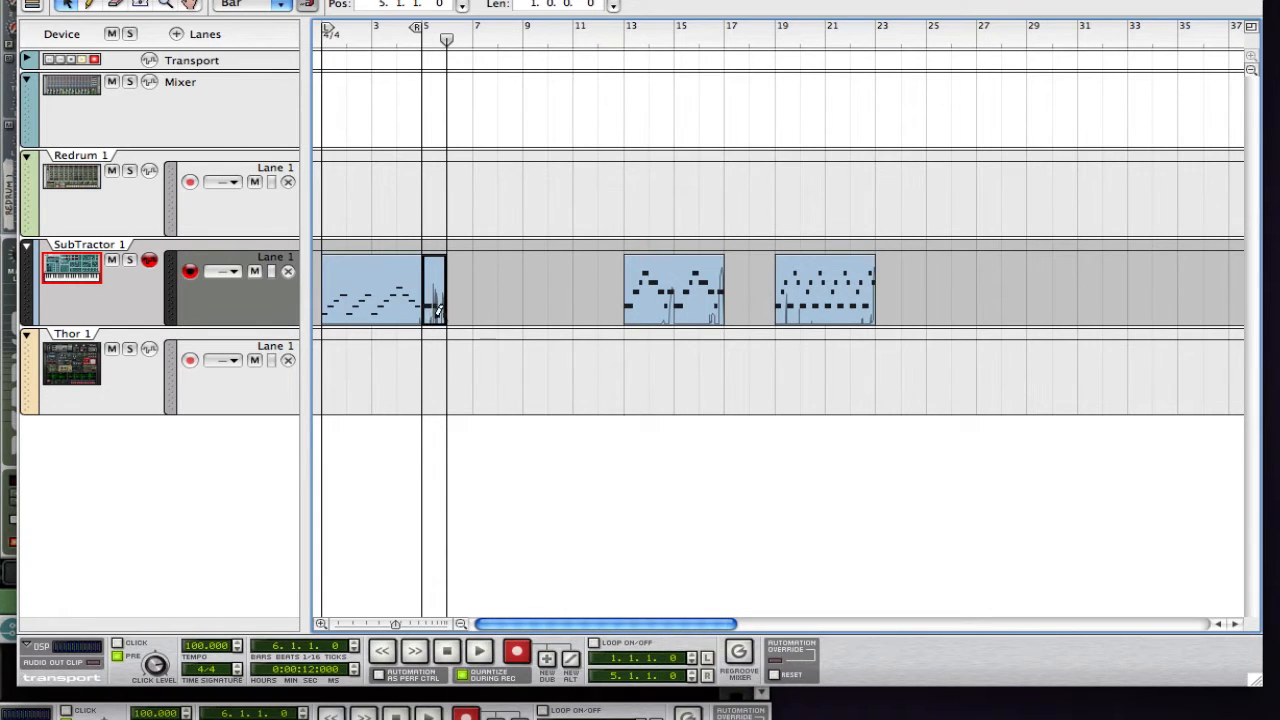
{"action": "key", "text": "ctrl+d"}
{"action": "key", "text": "ctrl+d"}
{"action": "key", "text": "ctrl+d"}
{"action": "key", "text": "ctrl+d"}
{"action": "key", "text": "ctrl+d"}
{"action": "key", "text": "ctrl+d"}
{"action": "key", "text": "ctrl+d"}
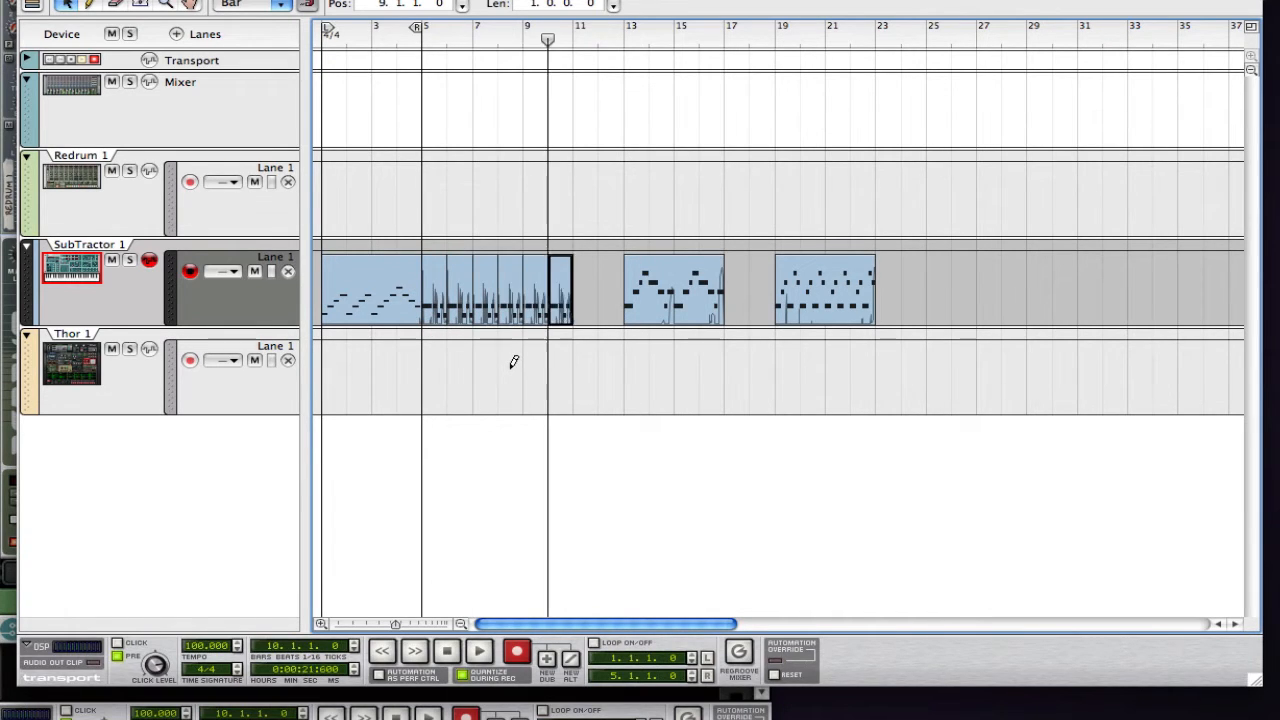
{"action": "left_click", "coordinate": [453, 303]}
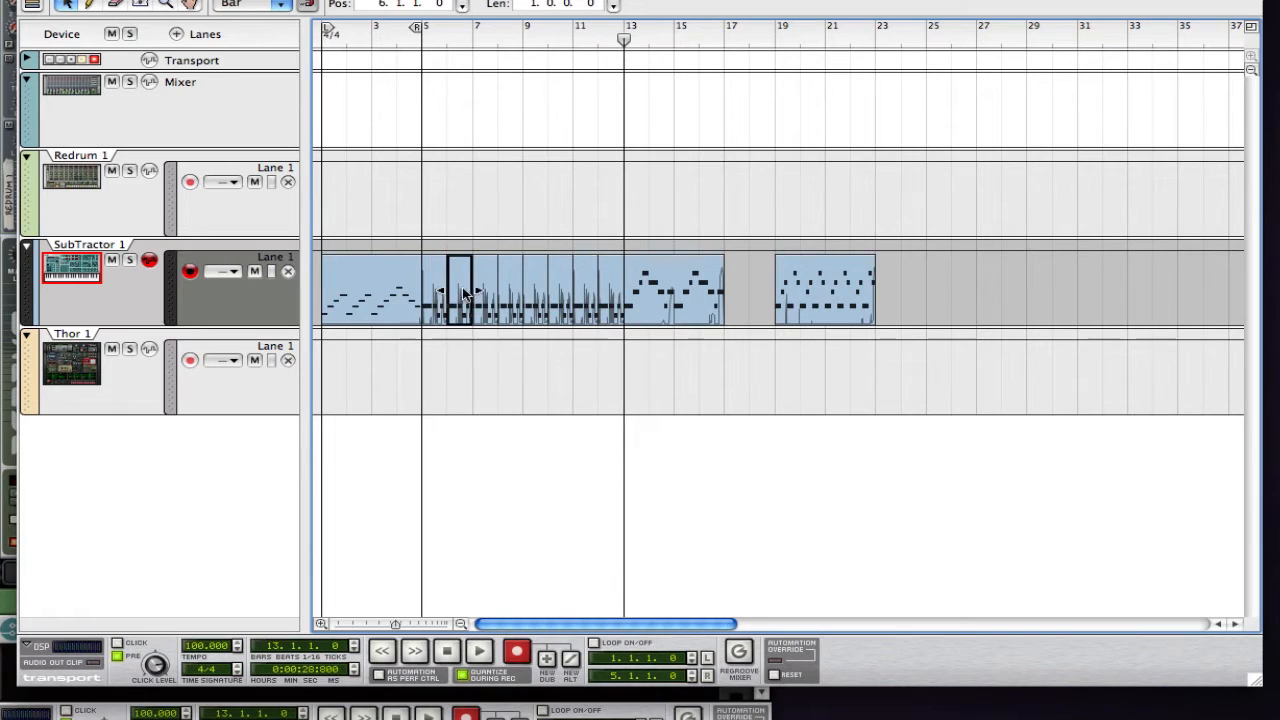
{"action": "left_click", "coordinate": [485, 291]}
{"action": "left_click", "coordinate": [502, 288]}
{"action": "left_click", "coordinate": [538, 287]}
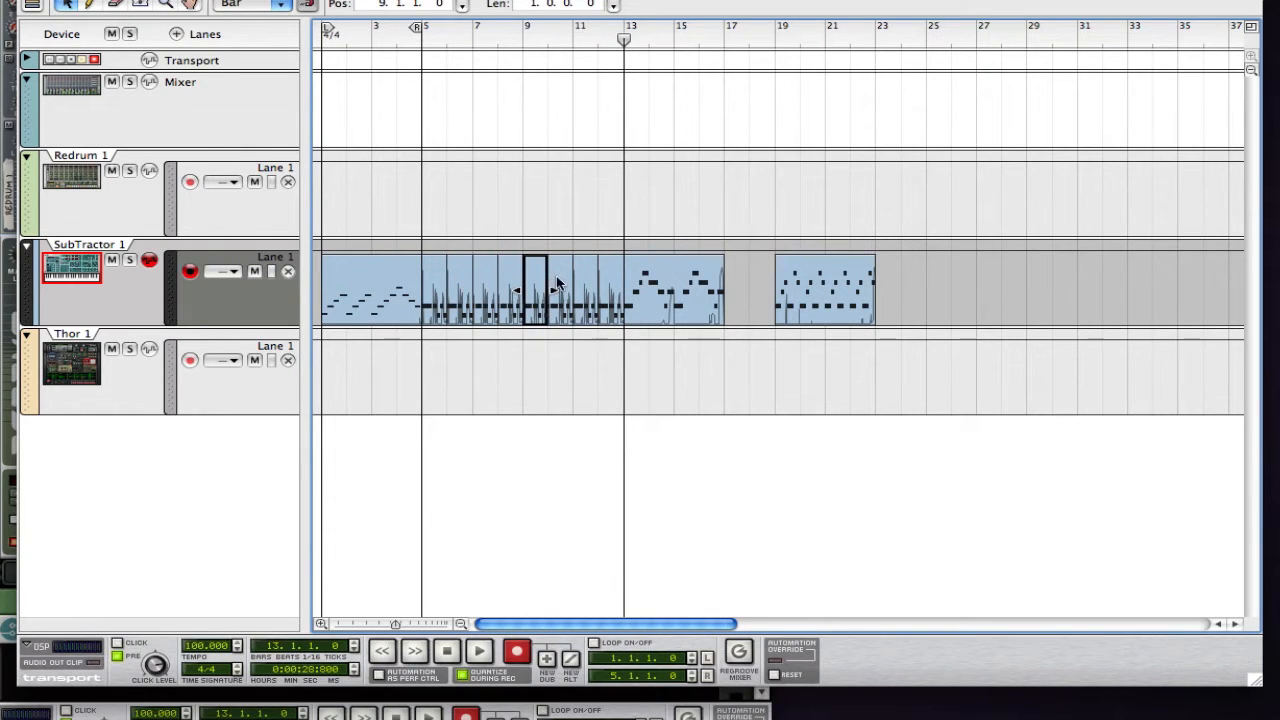
{"action": "left_click", "coordinate": [560, 285]}
{"action": "left_click", "coordinate": [584, 283]}
{"action": "left_click", "coordinate": [608, 282]}
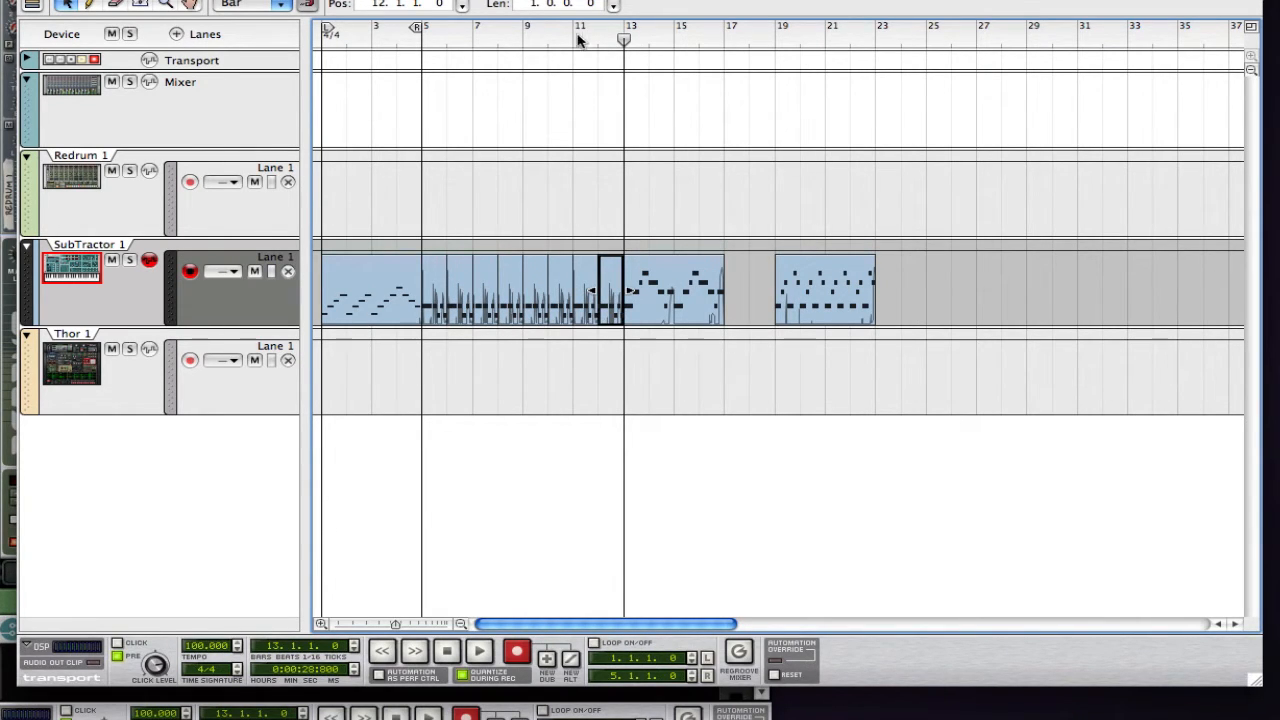
- Play the repeated one-bar clips from bar 5 and stop playback
{"action": "left_click_drag", "start_coordinate": [596, 40], "coordinate": [423, 40]}
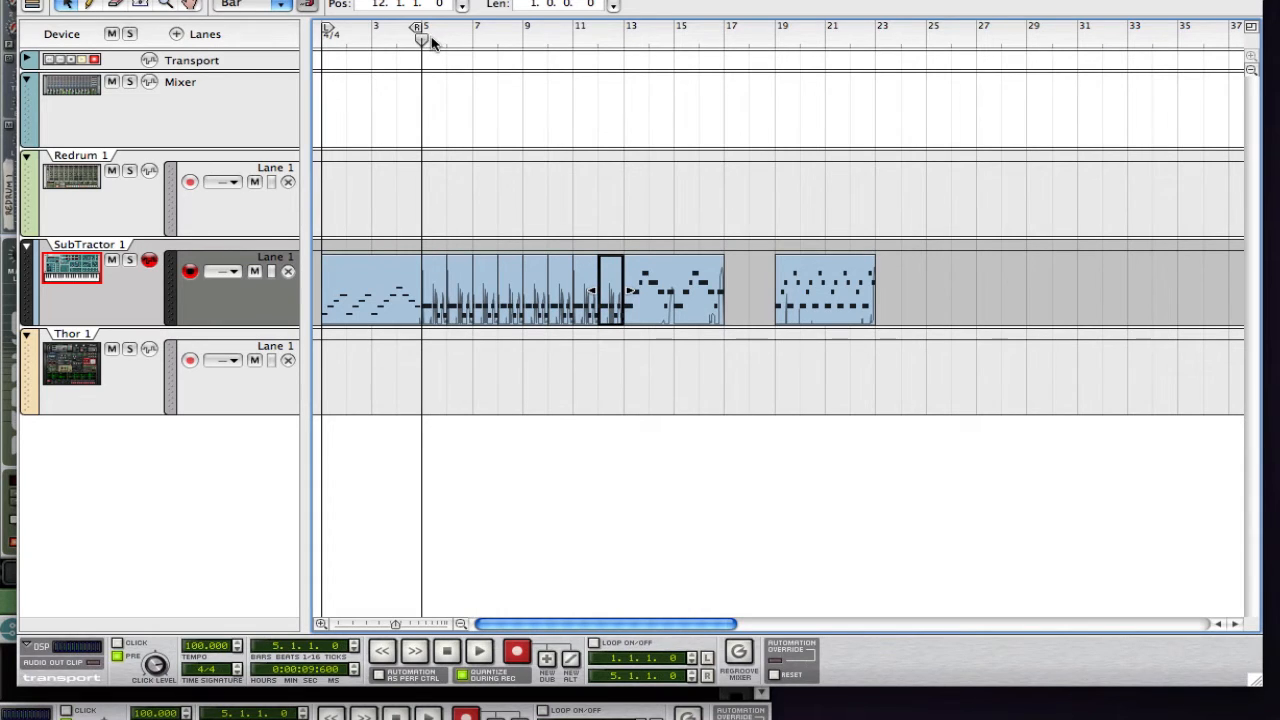
{"action": "key", "text": "space"}
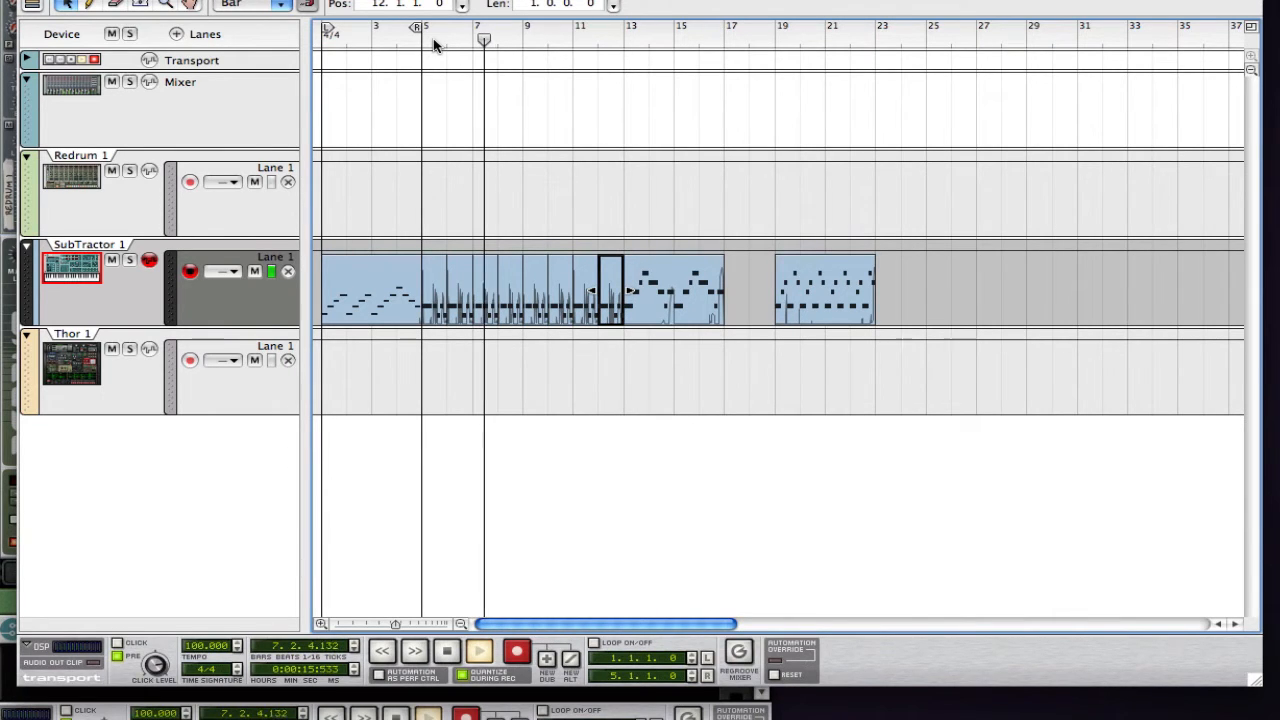
{"action": "key", "text": "space"}
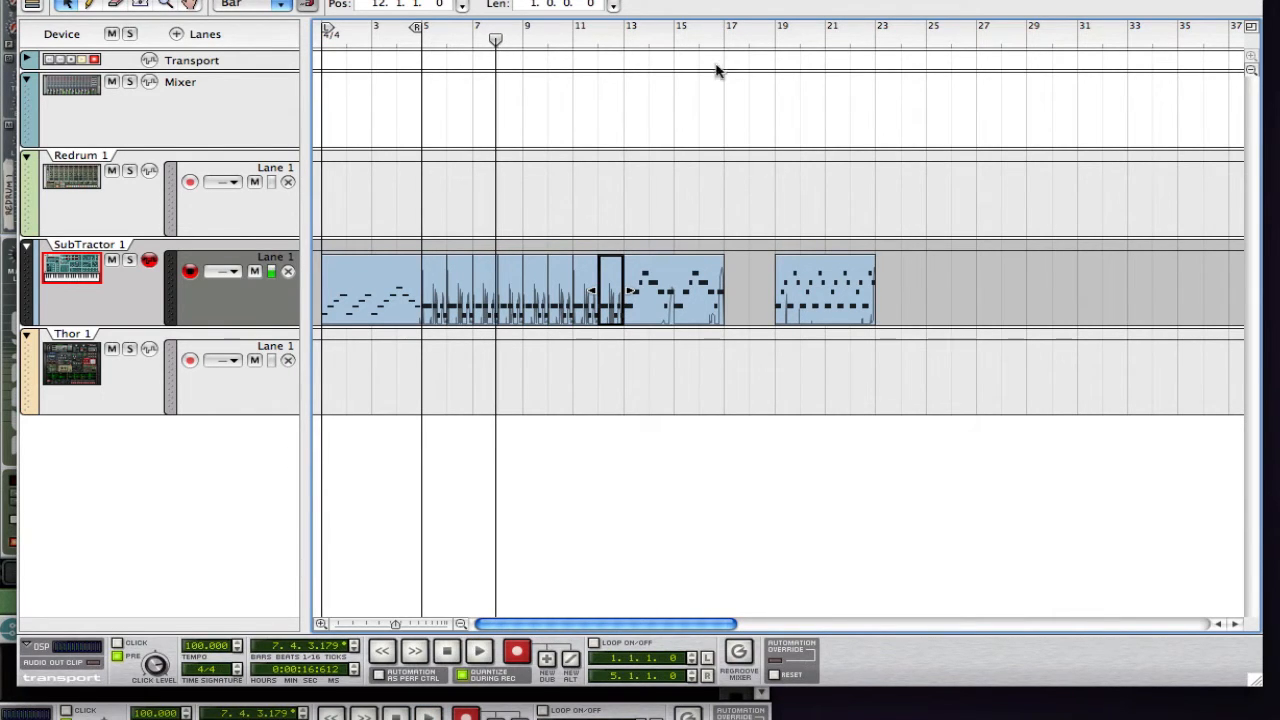
- Move the four-bar clip at bar 13 to bar 15 and the last clip to bar 22, leaving gaps between the sections
{"action": "left_click", "coordinate": [623, 37]}
{"action": "left_click", "coordinate": [697, 290]}
{"action": "left_click_drag", "start_coordinate": [674, 290], "coordinate": [700, 290]}
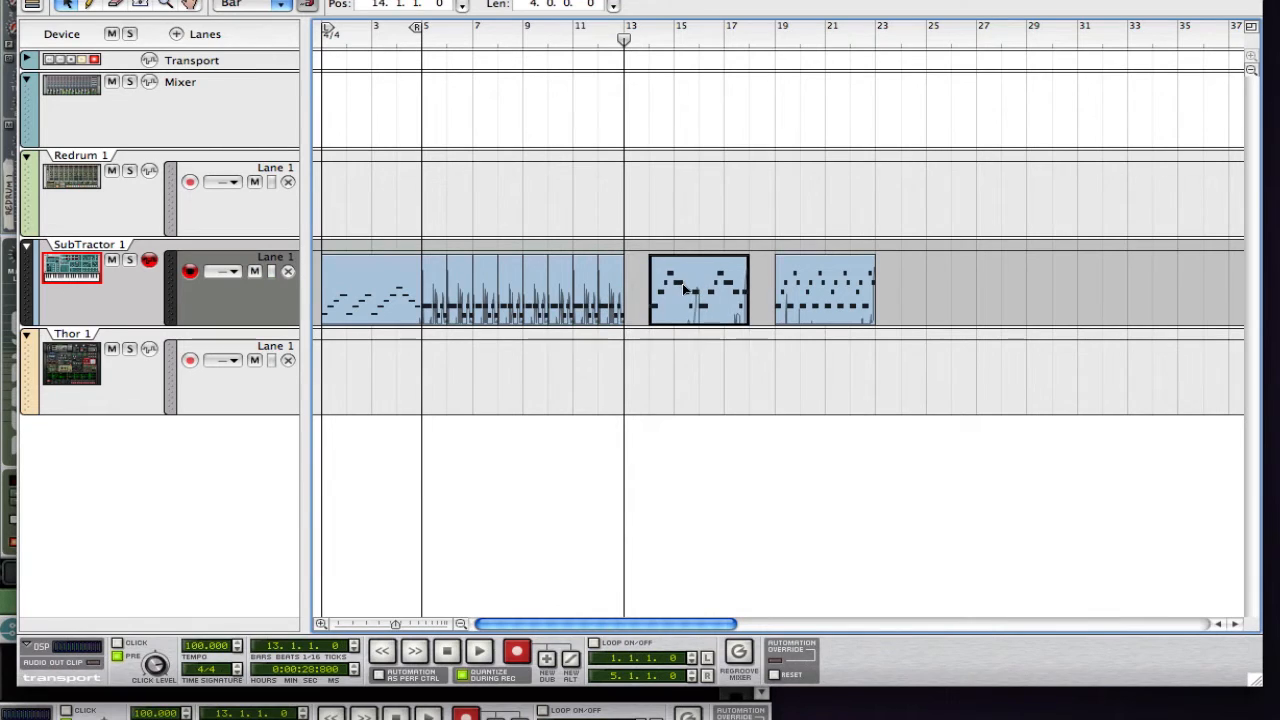
{"action": "left_click", "coordinate": [651, 40]}
{"action": "key", "text": "space"}
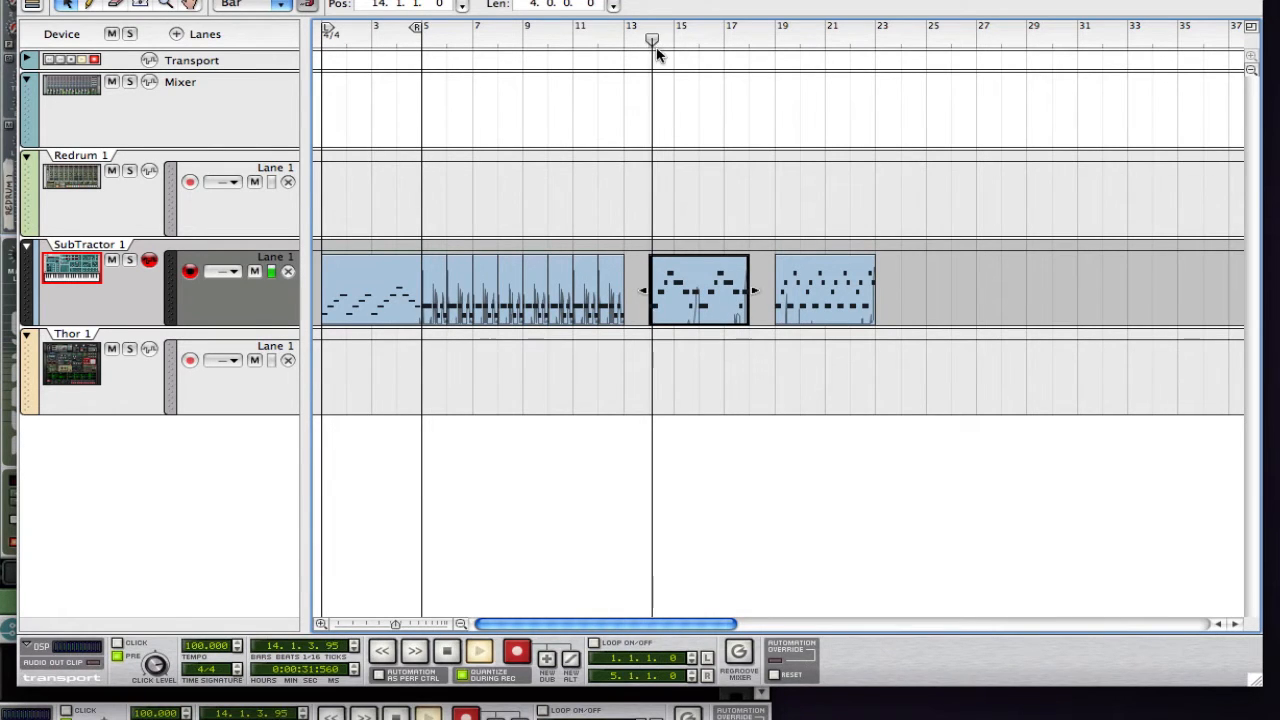
{"action": "key", "text": "space"}
{"action": "left_click_drag", "start_coordinate": [850, 300], "coordinate": [943, 303]}
{"action": "left_click_drag", "start_coordinate": [708, 290], "coordinate": [728, 290]}
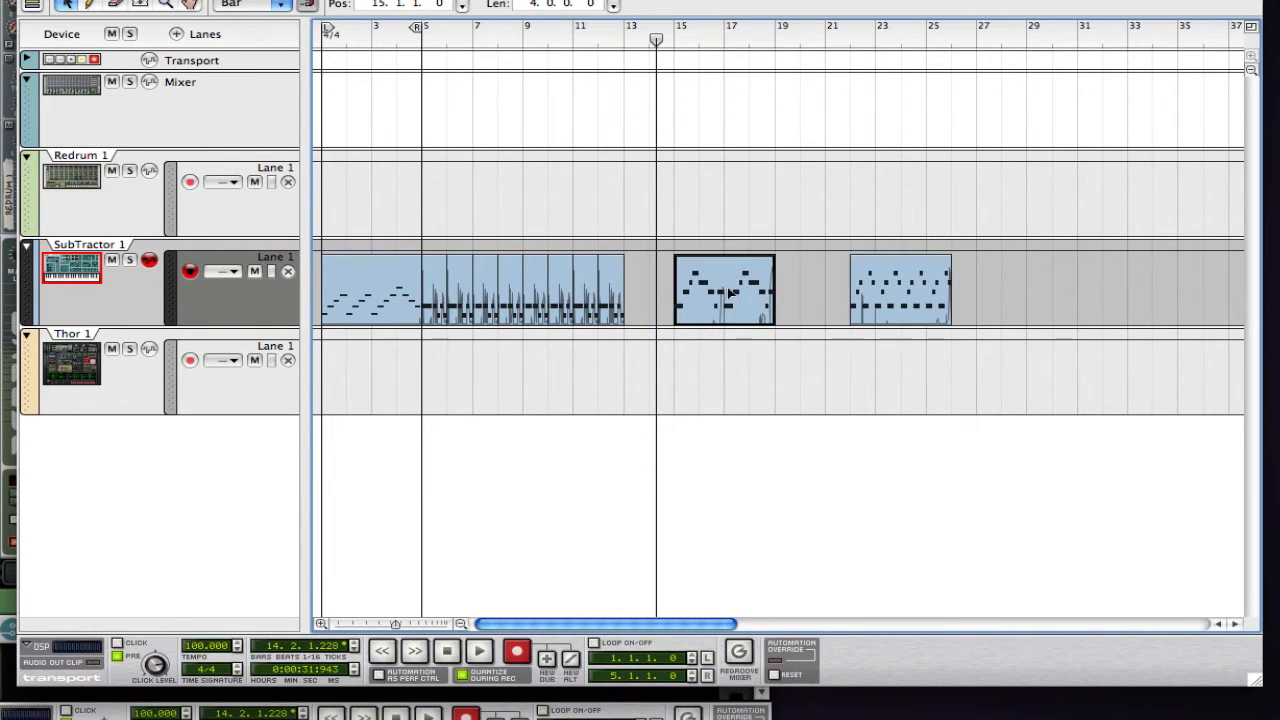
- Play the four-bar clip from bar 15, stop, and play the last clip from bar 22
{"action": "left_click", "coordinate": [676, 38]}
{"action": "key", "text": "space"}
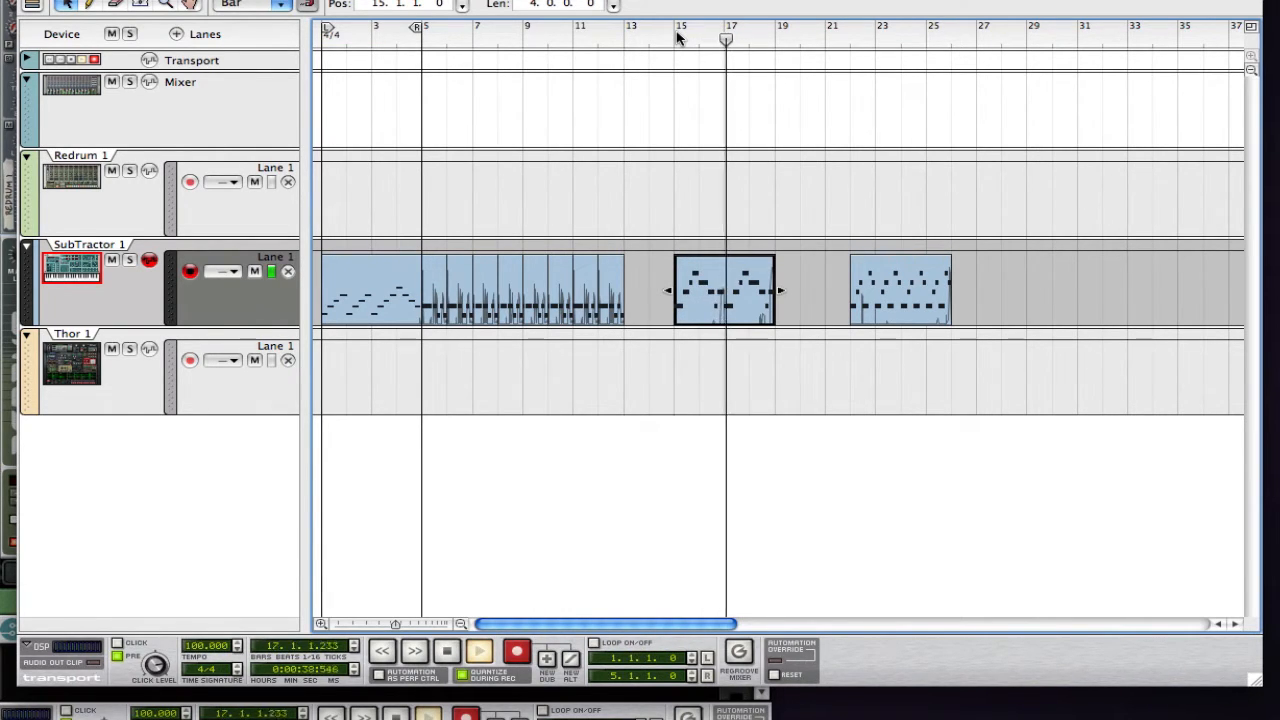
{"action": "key", "text": "space"}
{"action": "left_click", "coordinate": [849, 30]}
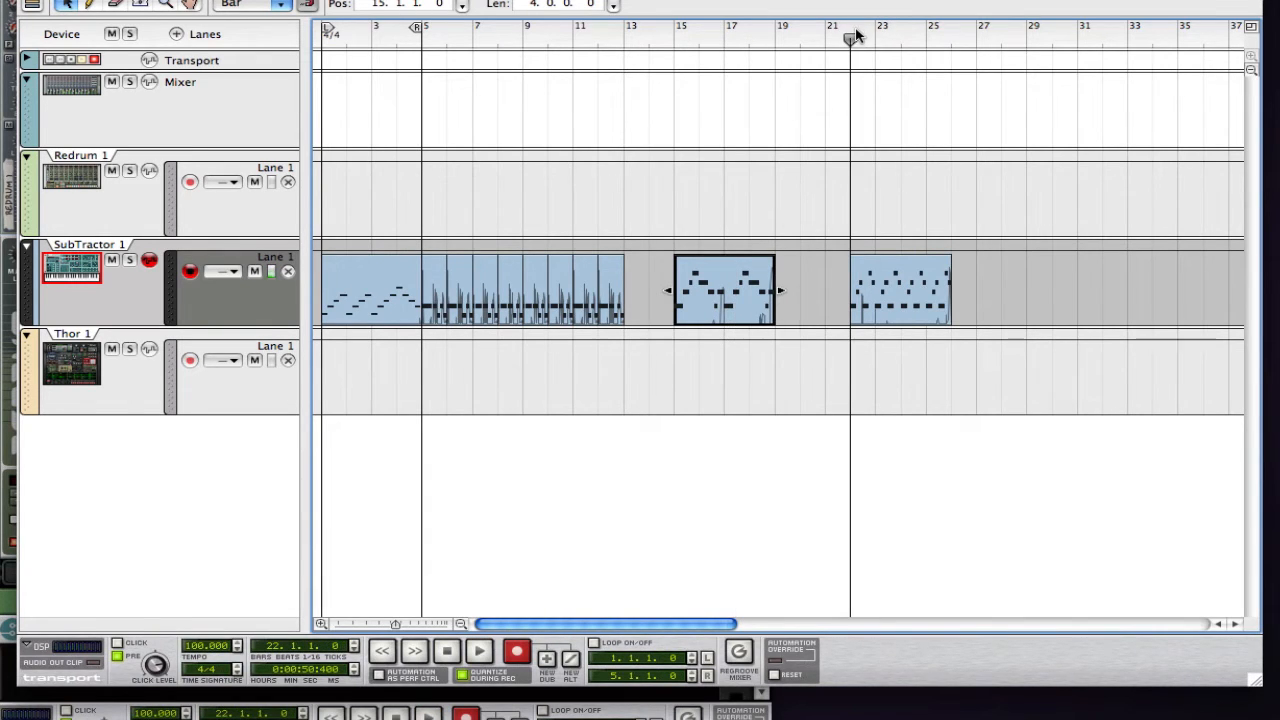
{"action": "key", "text": "space"}
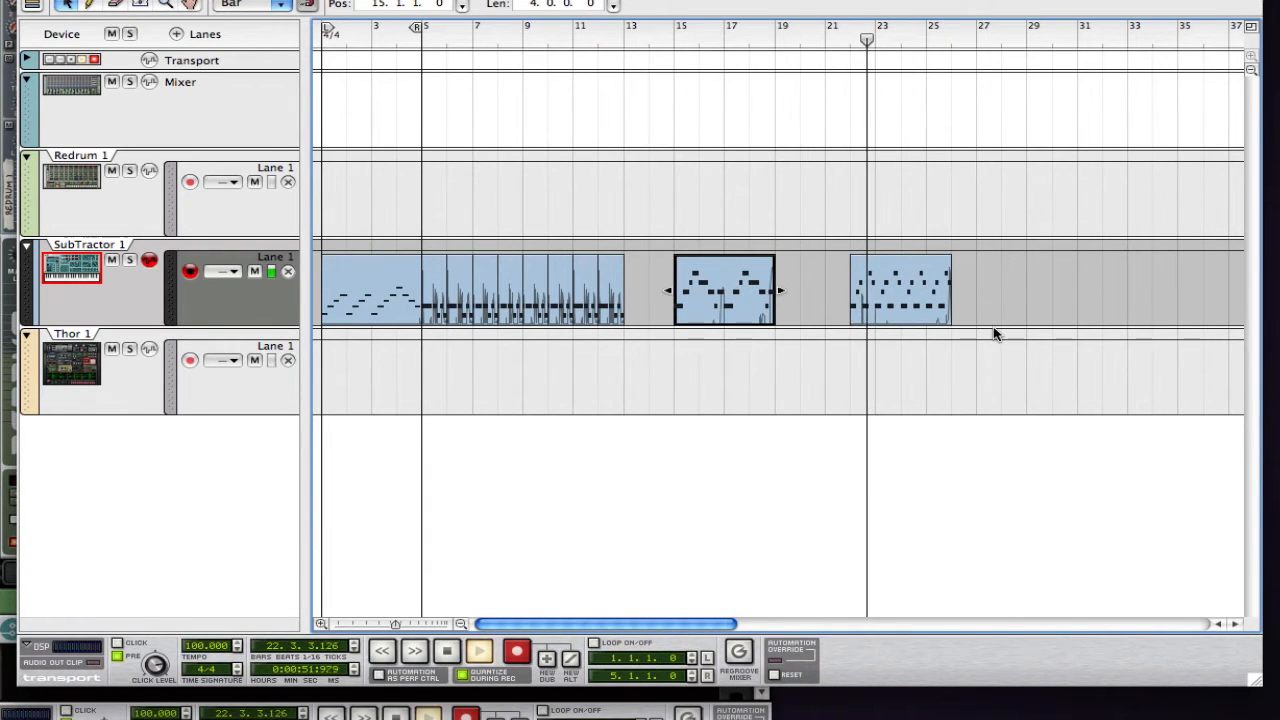
{"action": "key", "text": "space"}
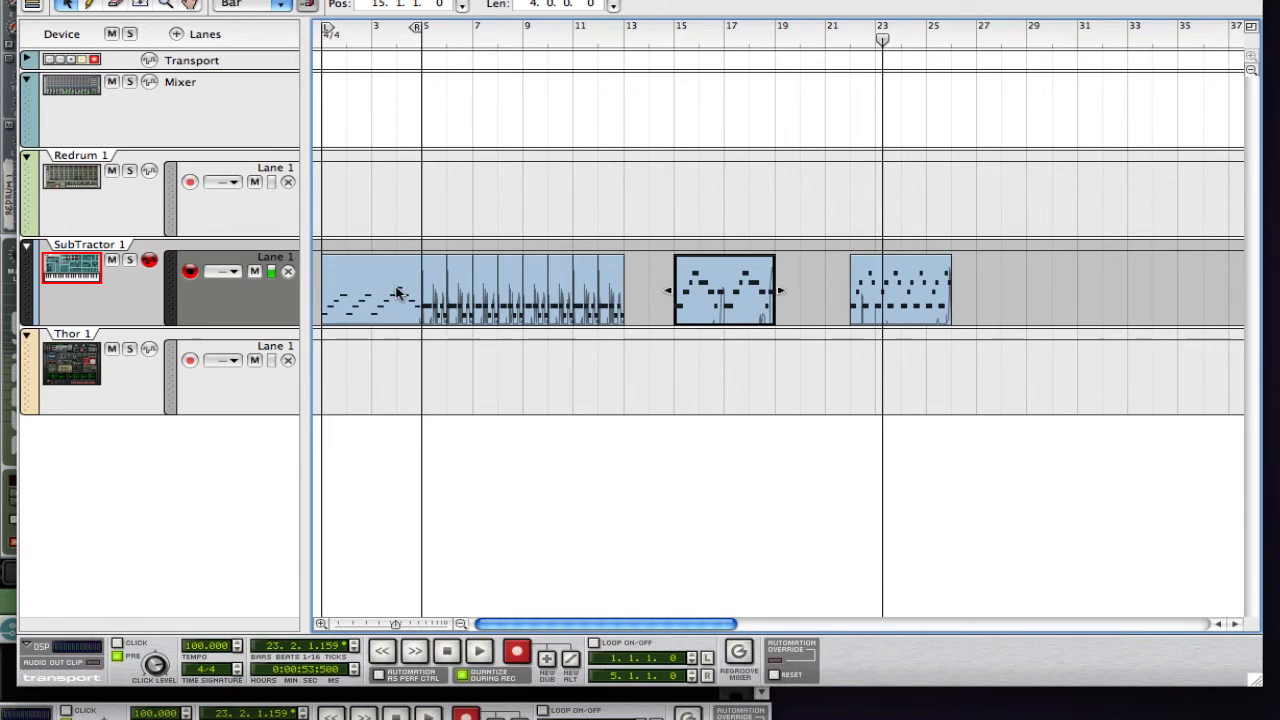
{"action": "left_click", "coordinate": [398, 289]}
{"action": "left_click", "coordinate": [438, 279]}
{"action": "left_click", "coordinate": [694, 290]}
{"action": "left_click", "coordinate": [895, 284]}
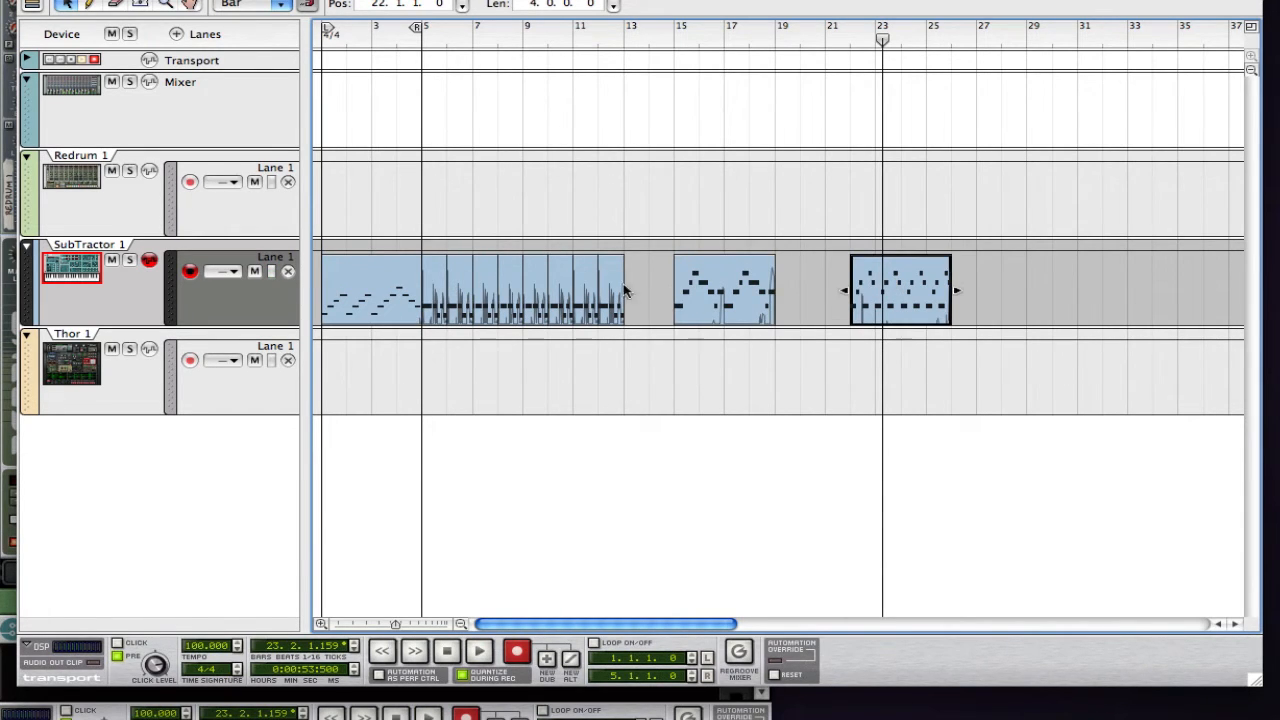
- Move the SubTractor 1 four-bar clip to bar 13 and the last clip to bar 17, closing the gaps between sections
{"action": "left_click", "coordinate": [370, 293]}
{"action": "left_click", "coordinate": [453, 281]}
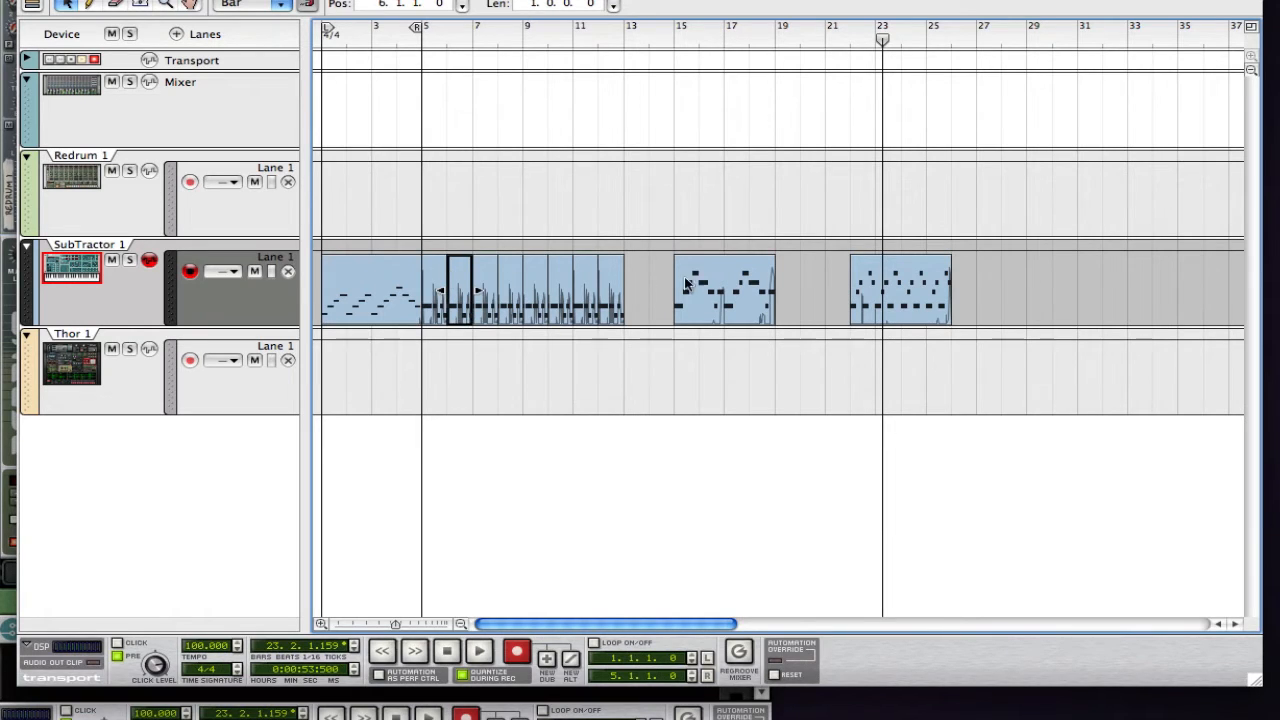
{"action": "left_click_drag", "start_coordinate": [716, 287], "coordinate": [670, 283]}
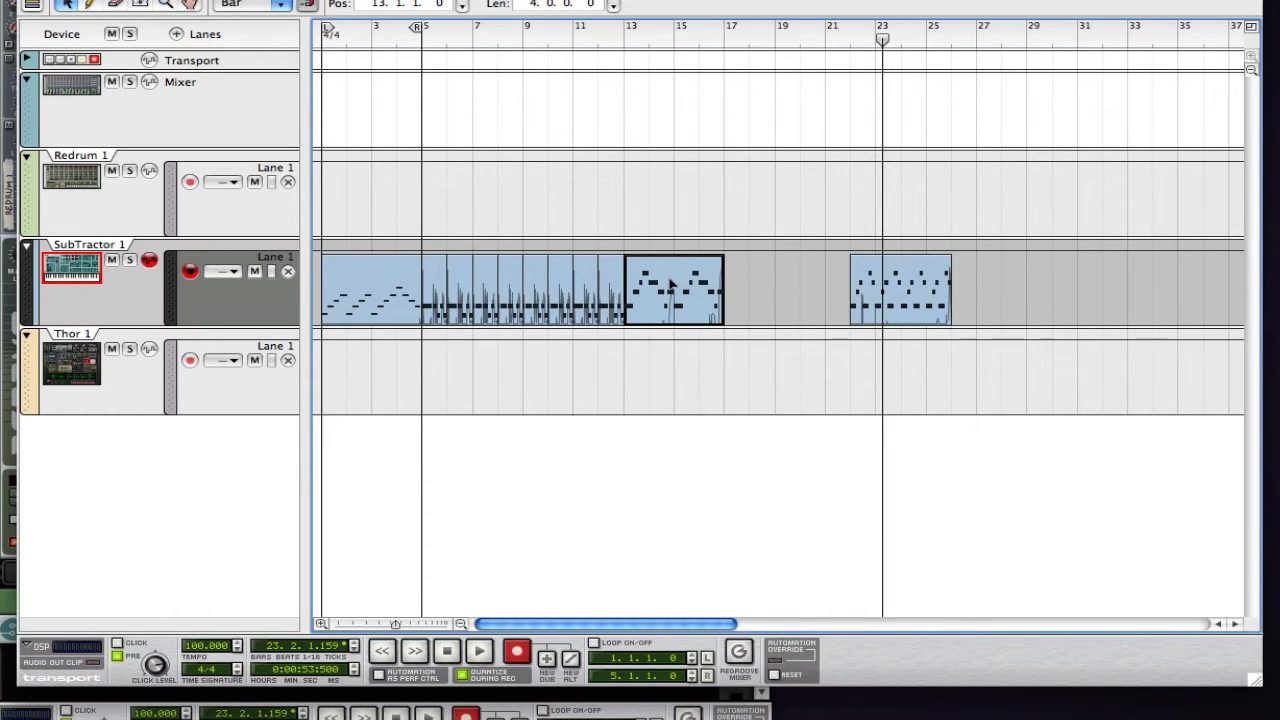
{"action": "left_click_drag", "start_coordinate": [867, 284], "coordinate": [748, 284]}
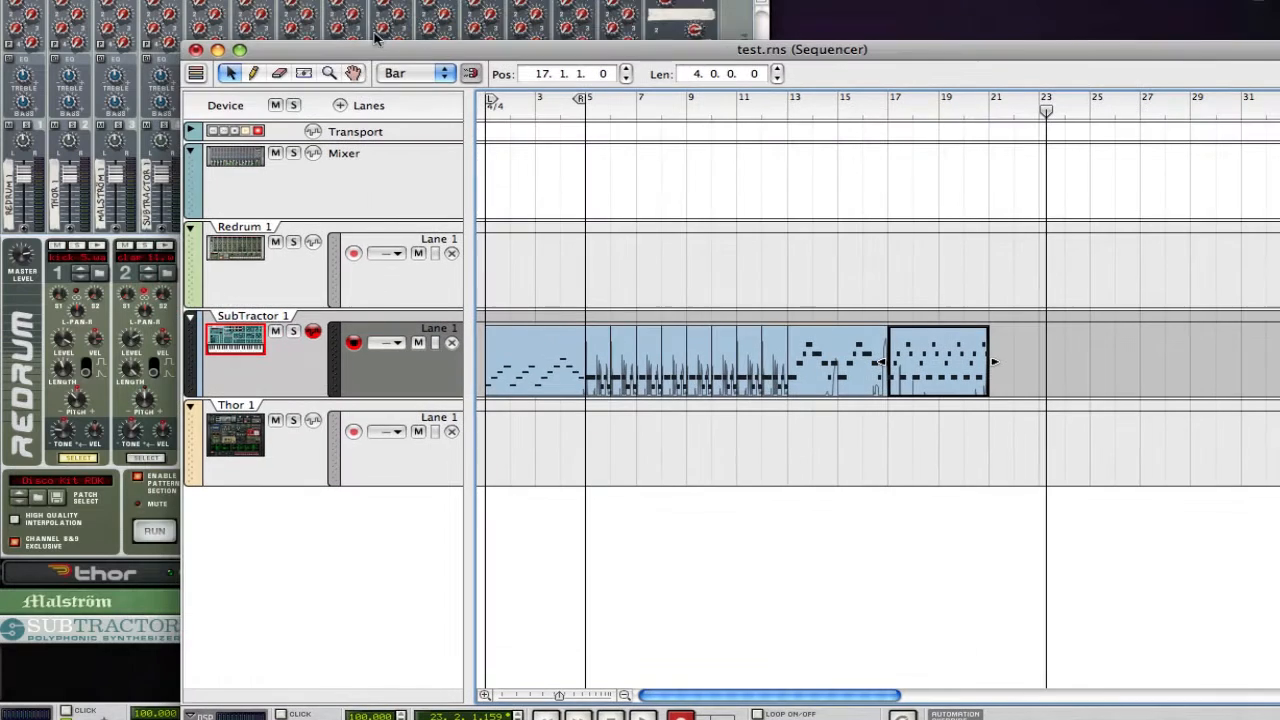
{"action": "left_click", "coordinate": [373, 31]}
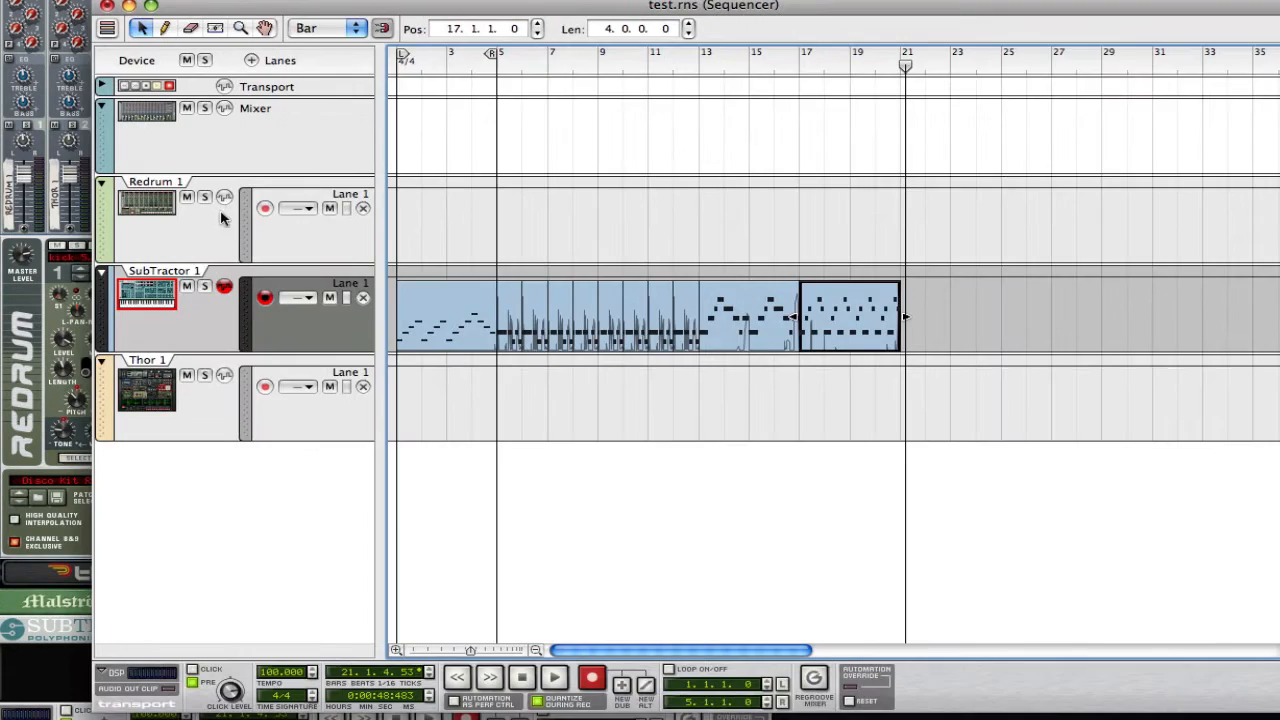
- Record a drum part on the Redrum 1 track from bar 1 to about bar 21
{"action": "left_click", "coordinate": [112, 224]}
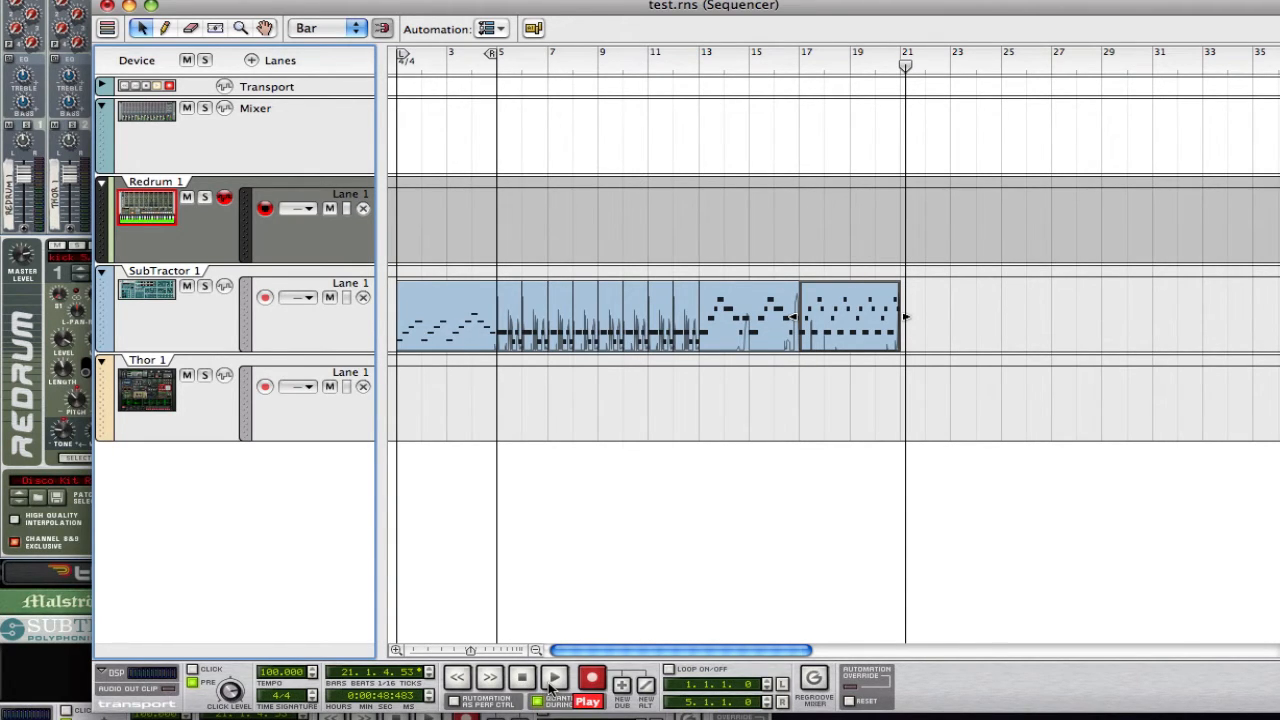
{"action": "left_click", "coordinate": [522, 678]}
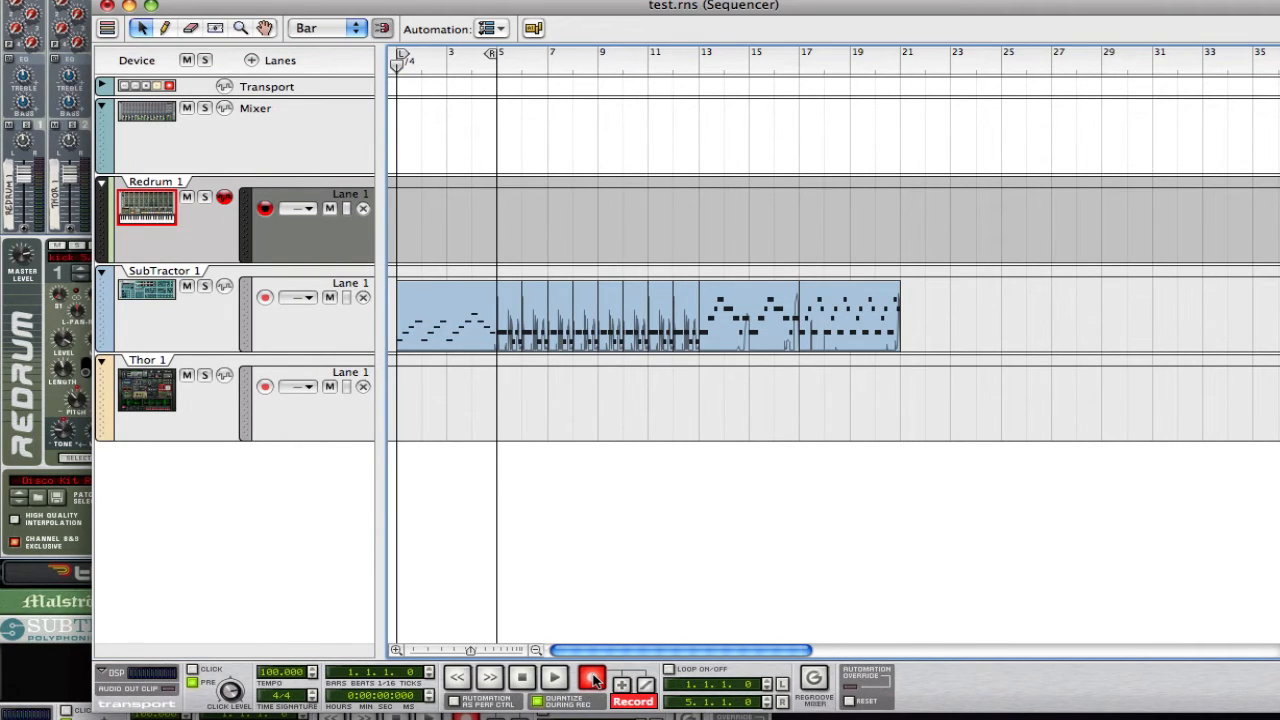
{"action": "left_click", "coordinate": [592, 678]}
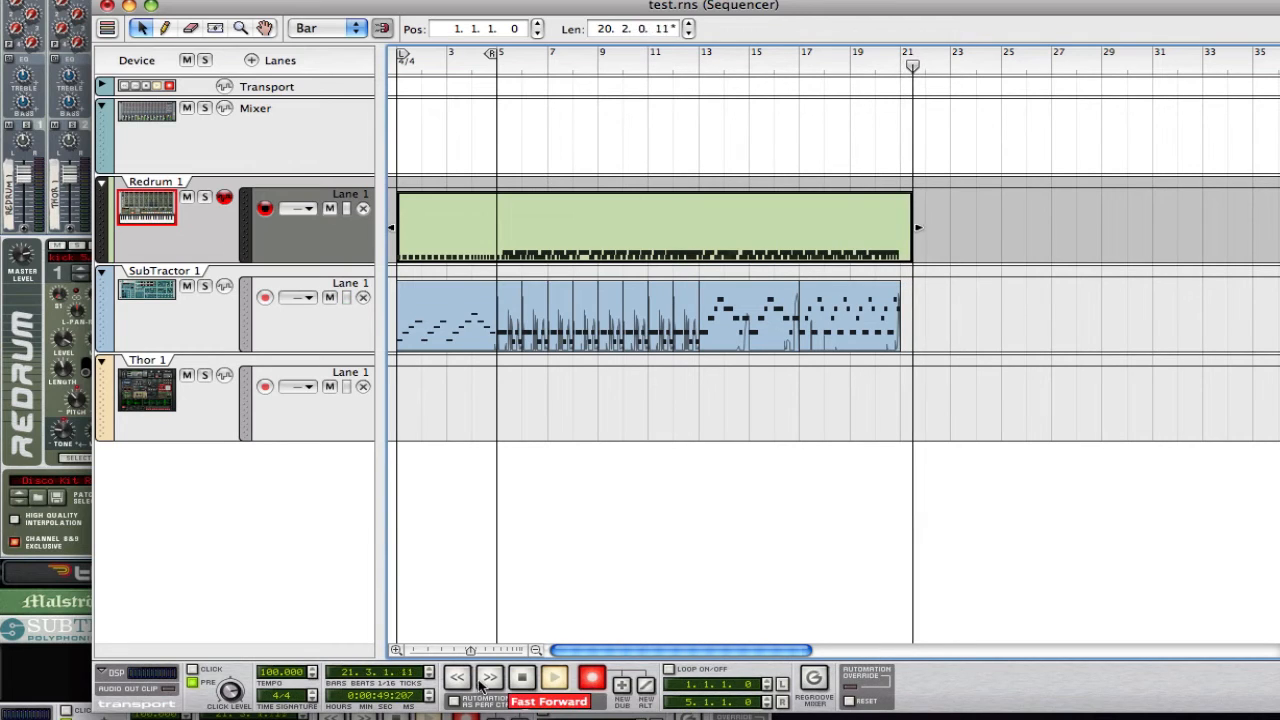
{"action": "left_click", "coordinate": [523, 678]}
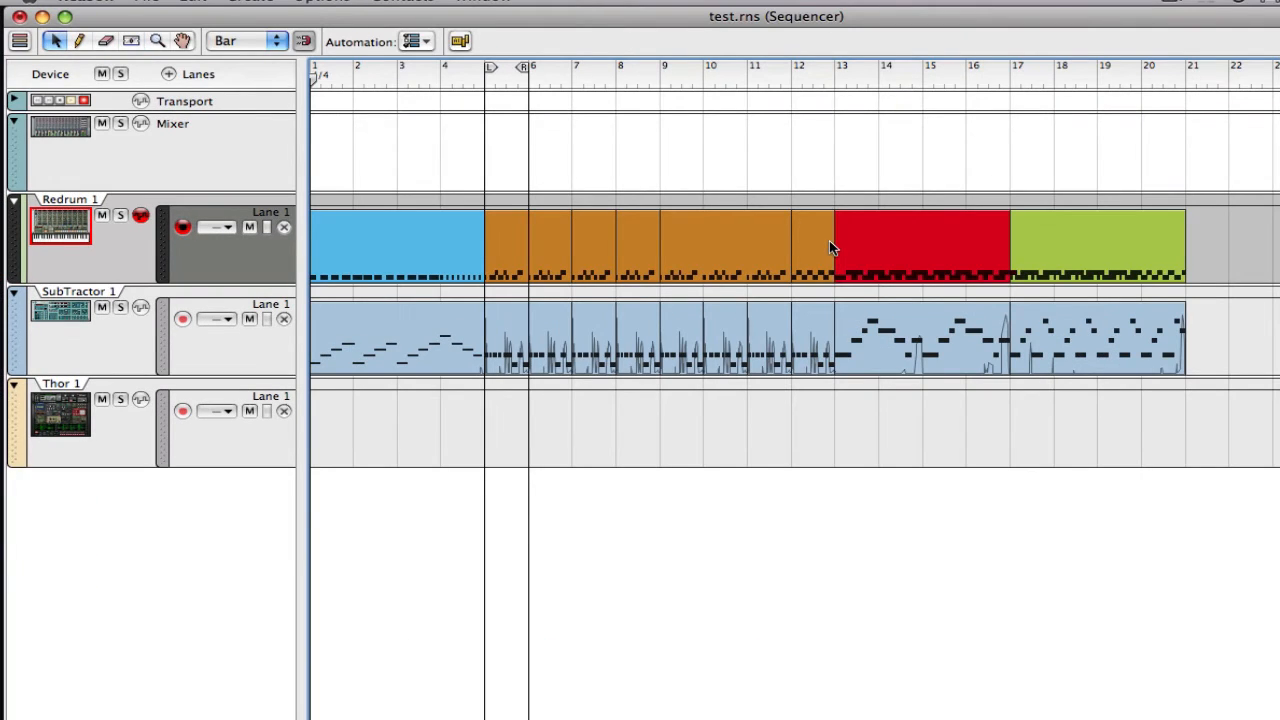
- Change the color of the one-bar Redrum 1 clip at bar 12 to dark green
{"action": "left_click", "coordinate": [829, 240]}
{"action": "right_click", "coordinate": [829, 240]}
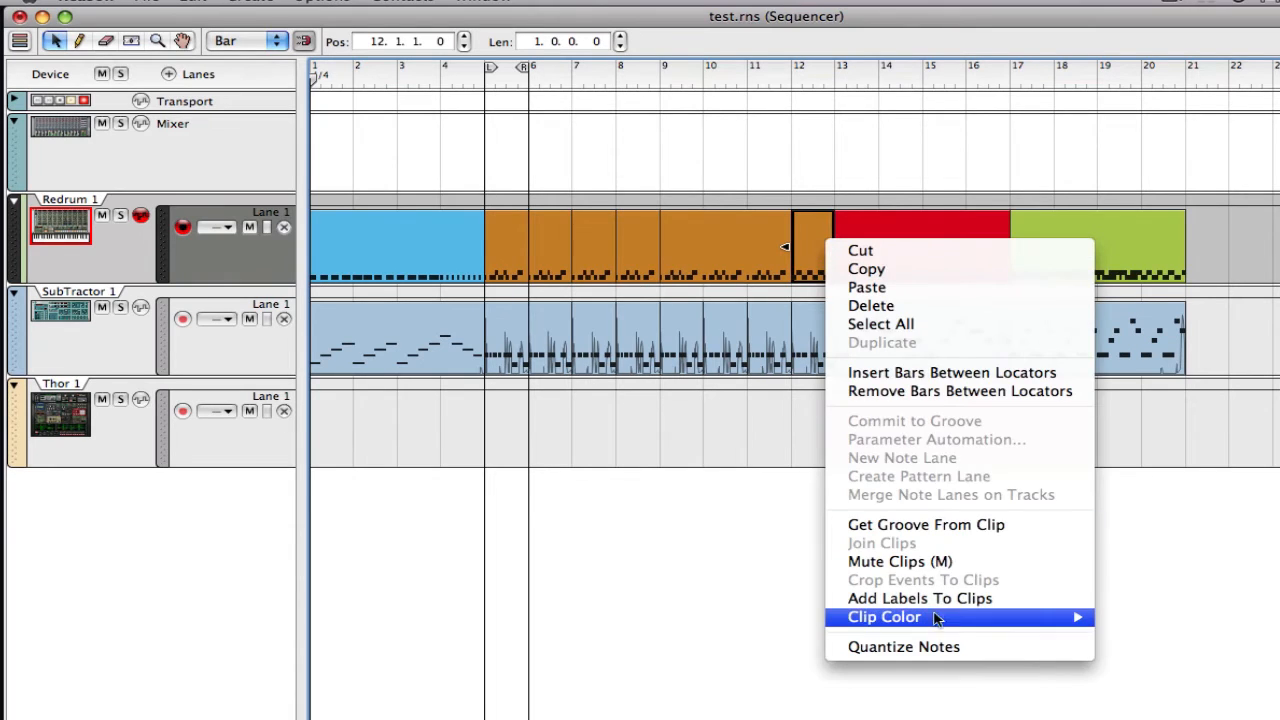
{"action": "mouse_move", "coordinate": [936, 617]}
{"action": "left_click", "coordinate": [1182, 657]}
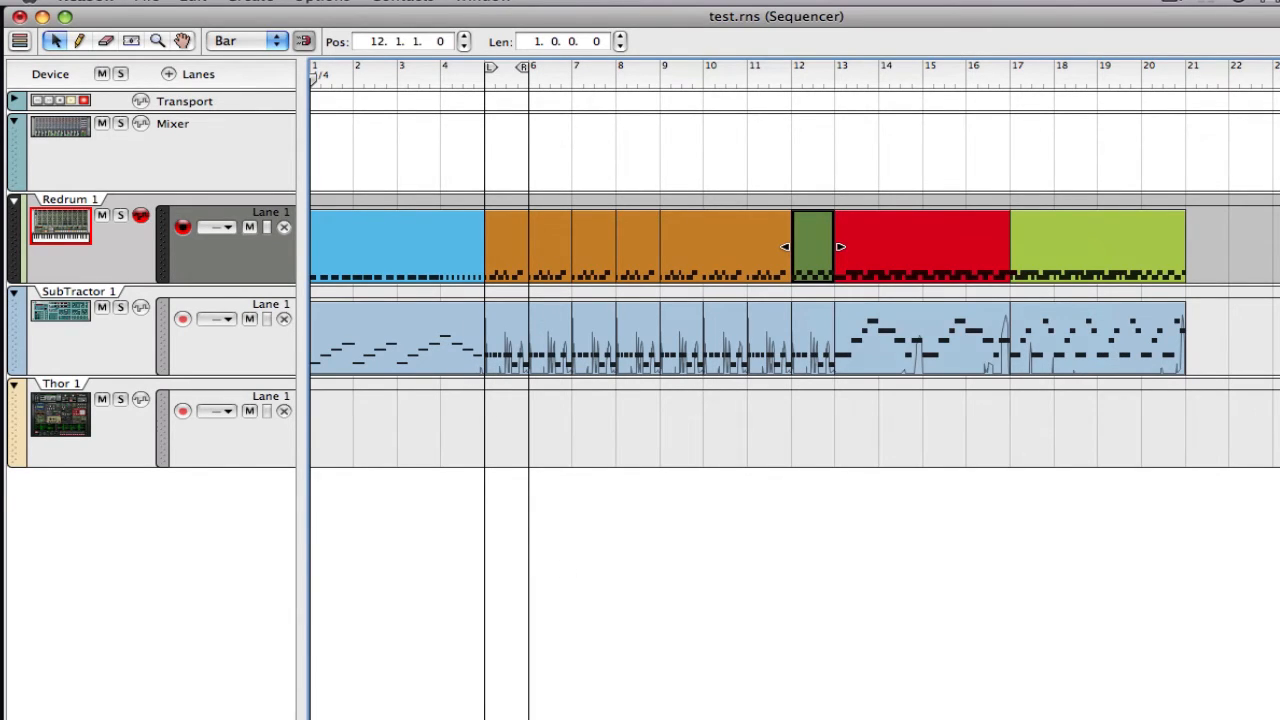
{"action": "key", "text": "space"}
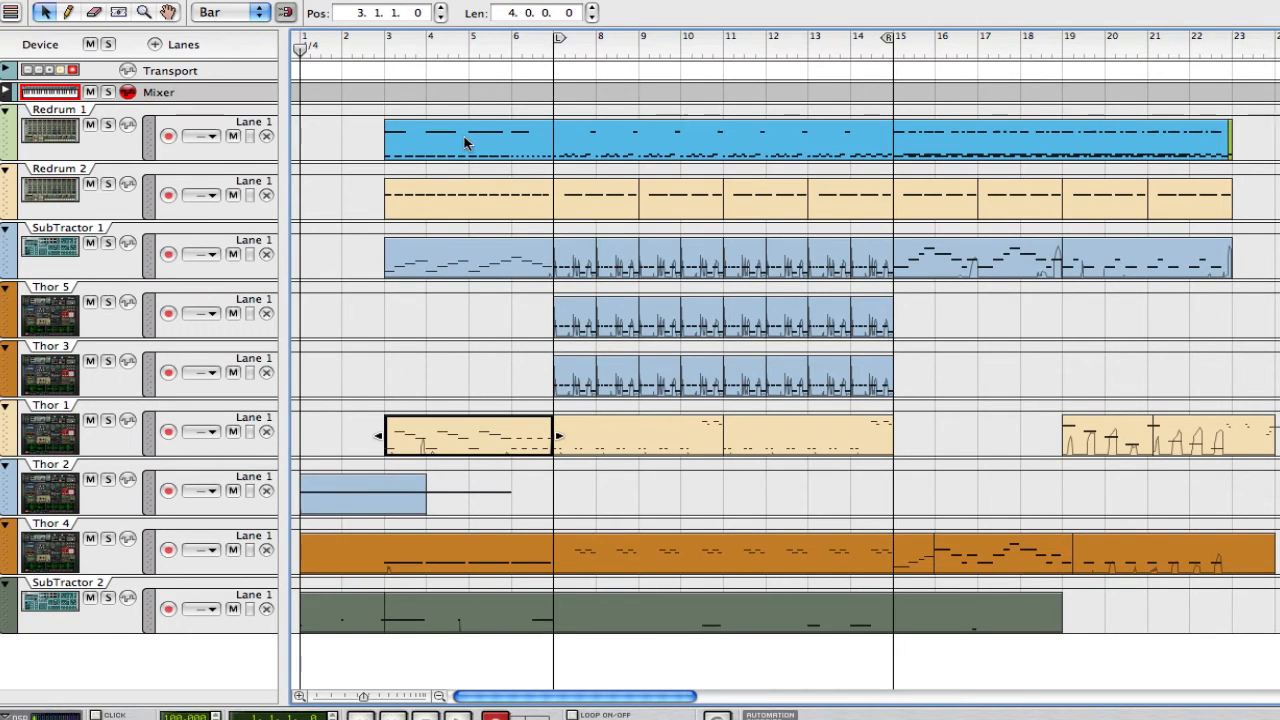
- Solo Redrum 1 and Redrum 2, play them from bar 3, and clear both solos
{"action": "left_click", "coordinate": [1107, 262]}
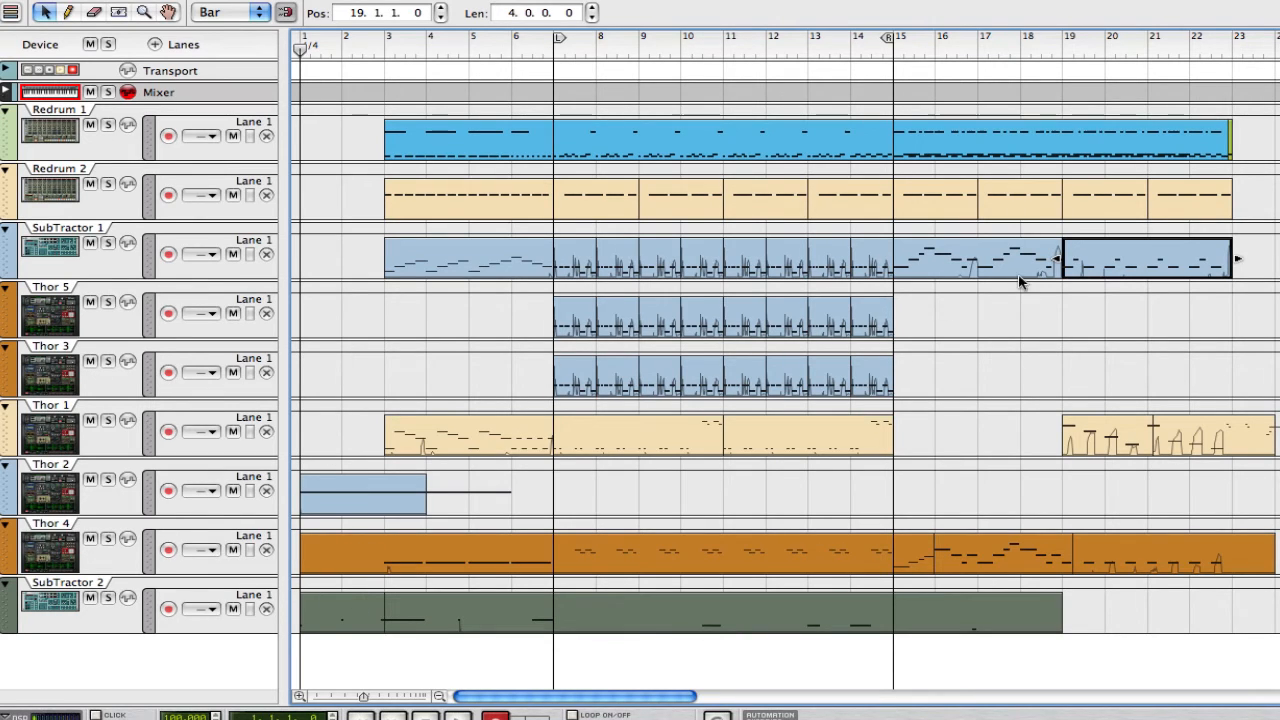
{"action": "left_click", "coordinate": [110, 127]}
{"action": "left_click", "coordinate": [108, 184]}
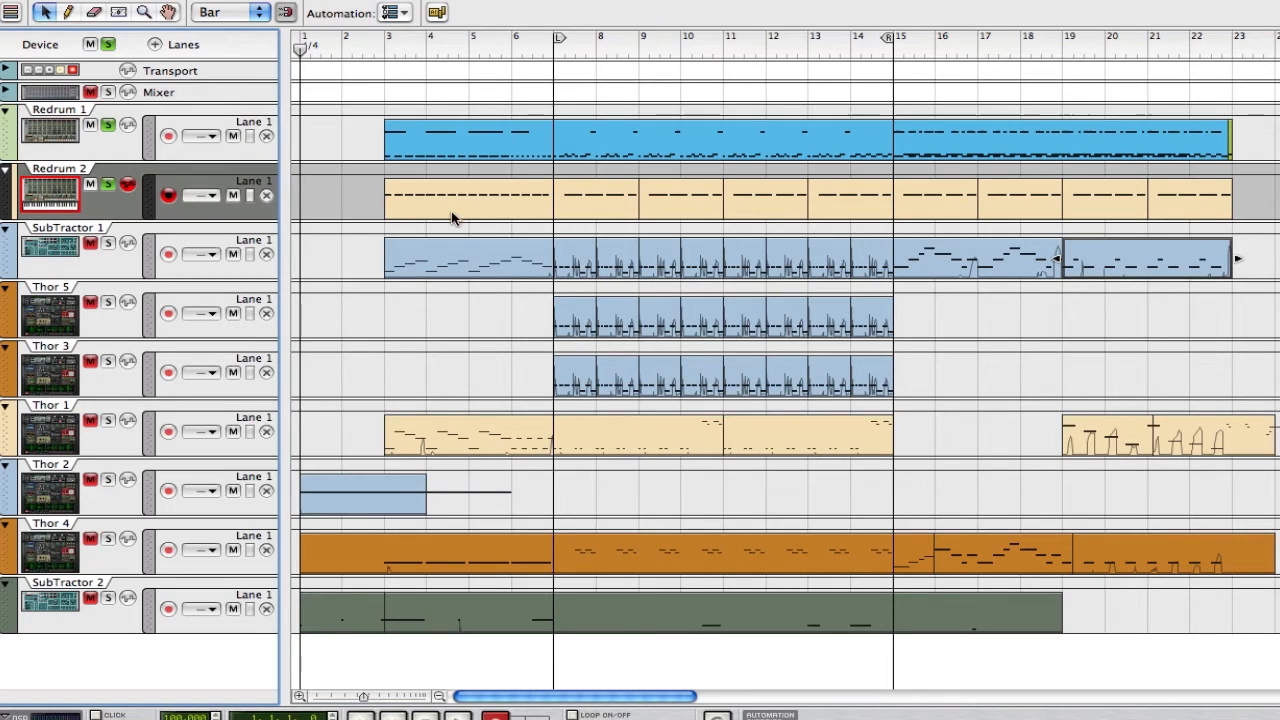
{"action": "left_click", "coordinate": [388, 49]}
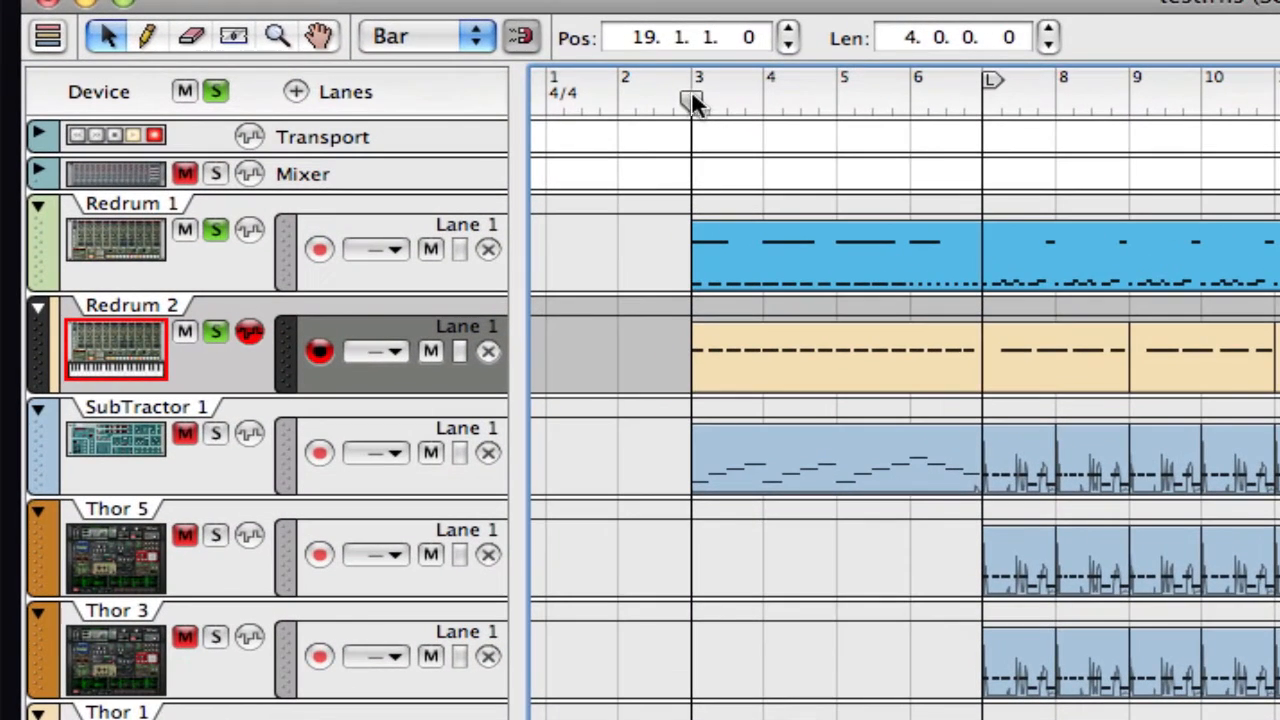
{"action": "key", "text": "space"}
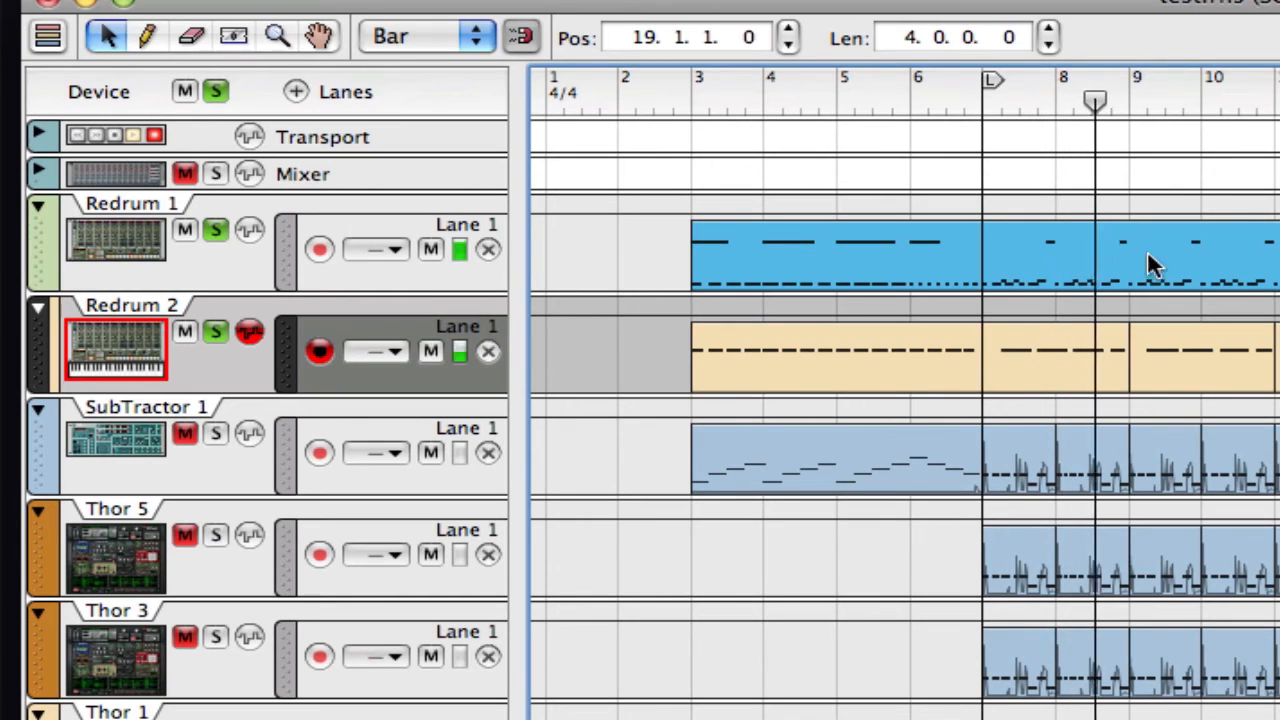
{"action": "left_click", "coordinate": [220, 334]}
{"action": "left_click", "coordinate": [212, 229]}
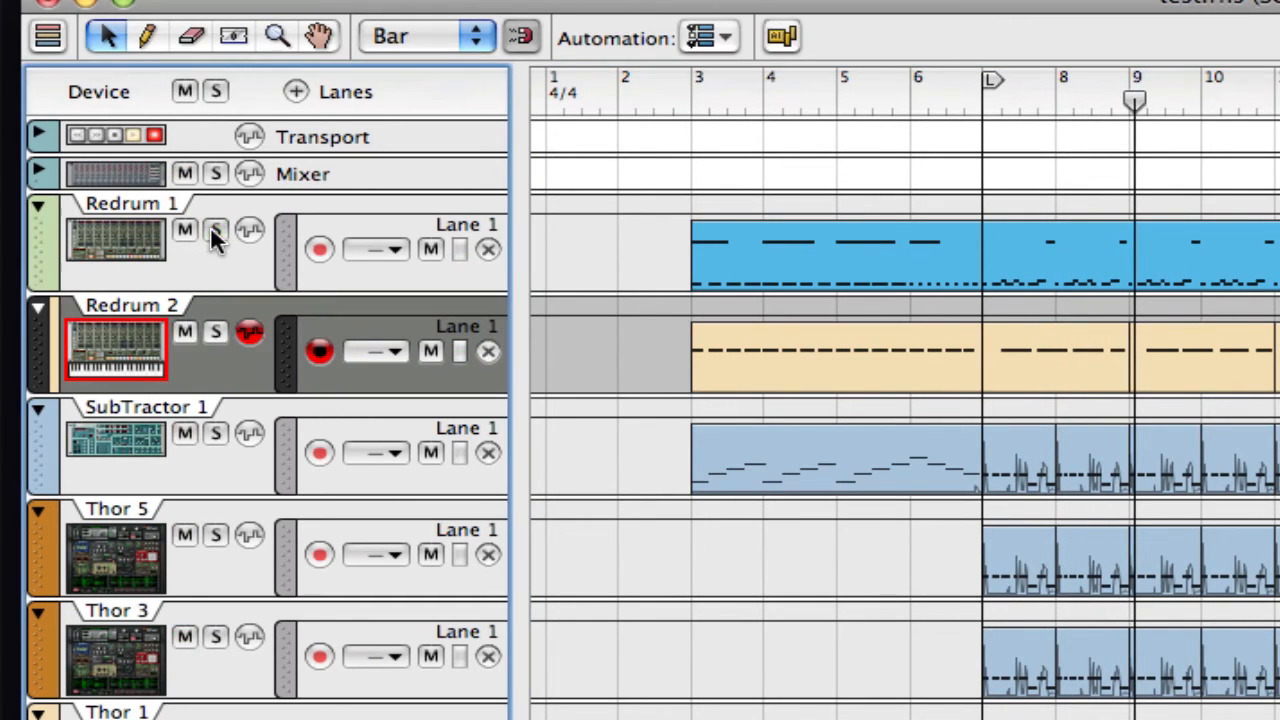
- Solo SubTractor 1, play it from bar 7, and add Thor 5 to the soloed playback
{"action": "left_click", "coordinate": [218, 437]}
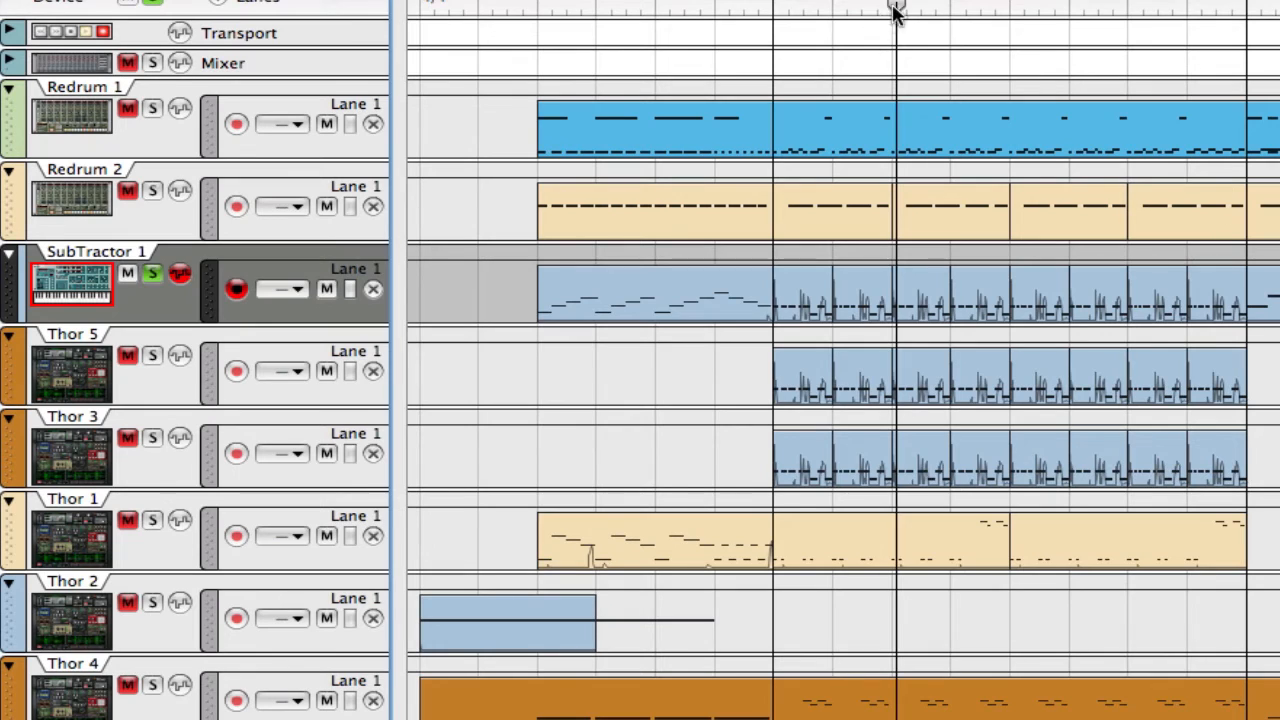
{"action": "left_click_drag", "start_coordinate": [894, 8], "coordinate": [785, 8]}
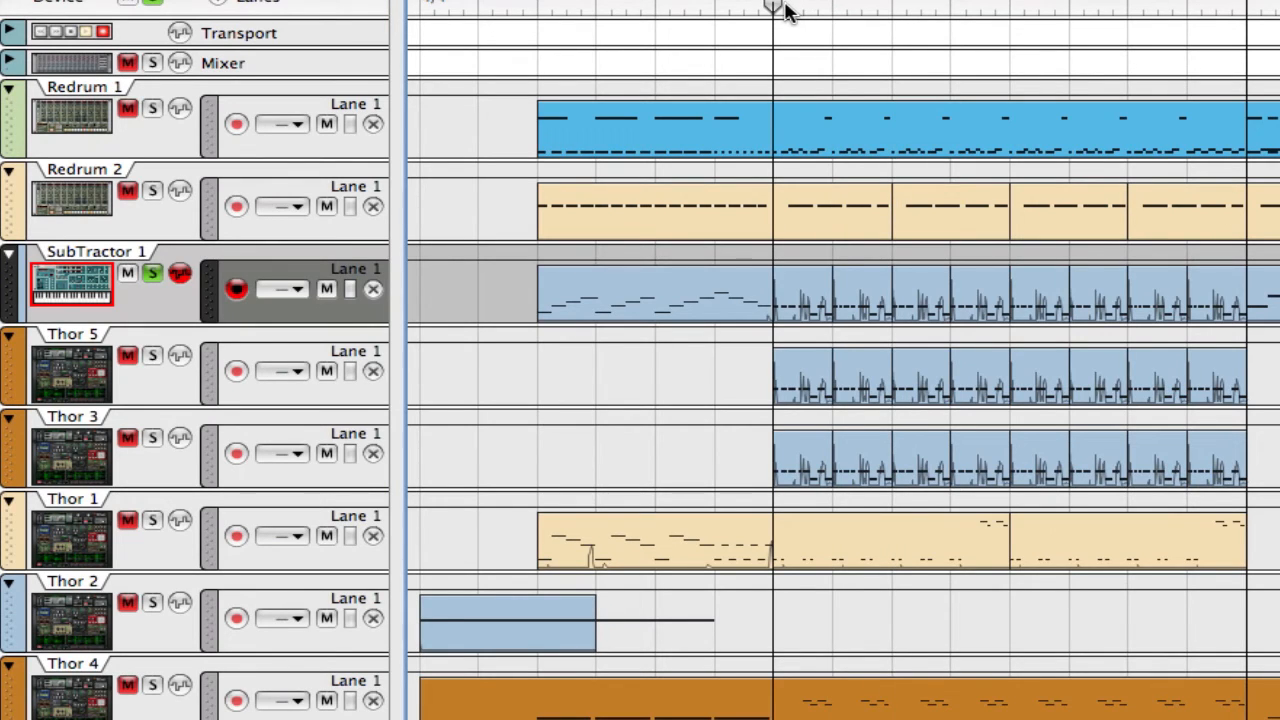
{"action": "key", "text": "space"}
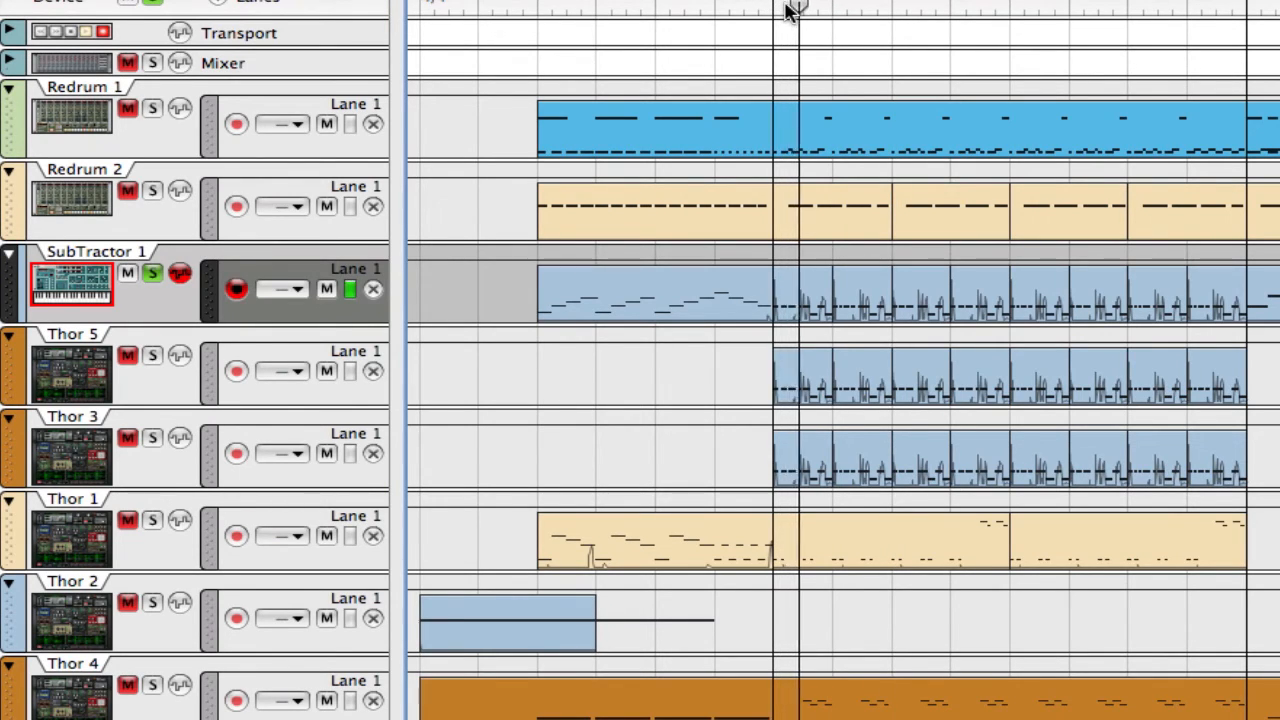
{"action": "left_click", "coordinate": [152, 356]}
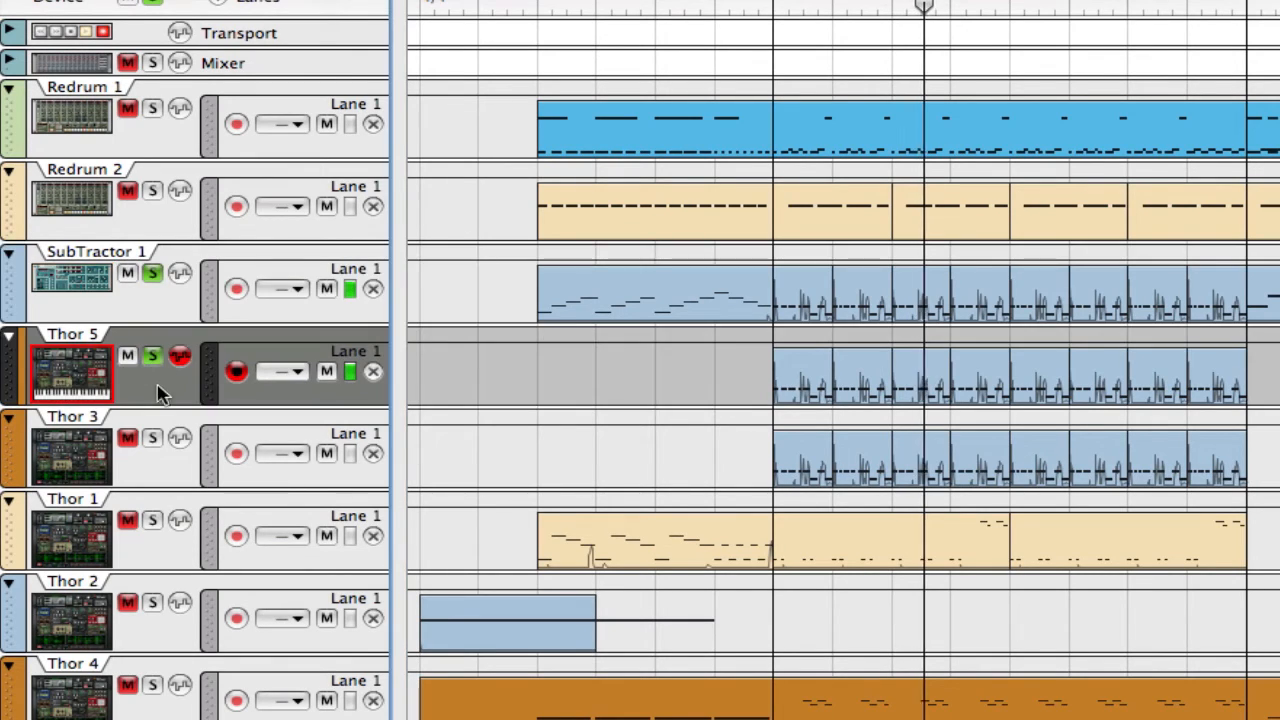
- Leave only Thor 3 soloed and play it from bar 7
{"action": "left_click", "coordinate": [153, 437]}
{"action": "left_click", "coordinate": [153, 356]}
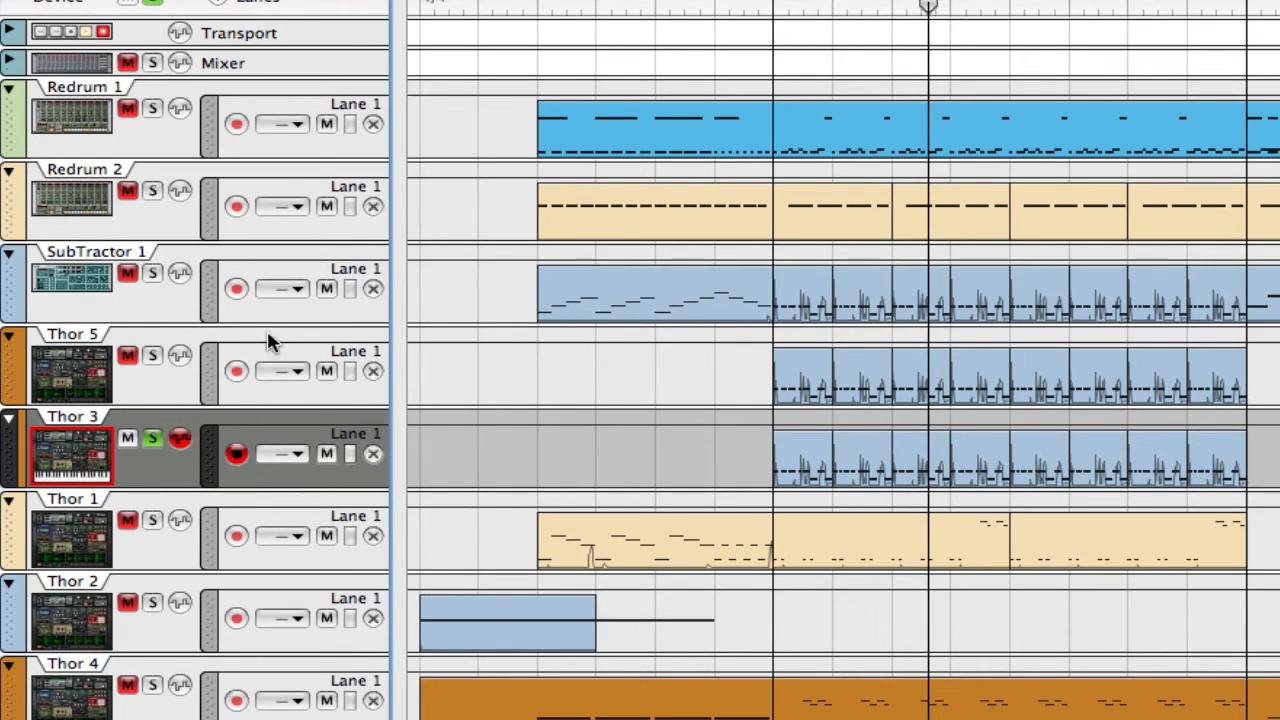
{"action": "left_click", "coordinate": [789, 5]}
{"action": "key", "text": "space"}
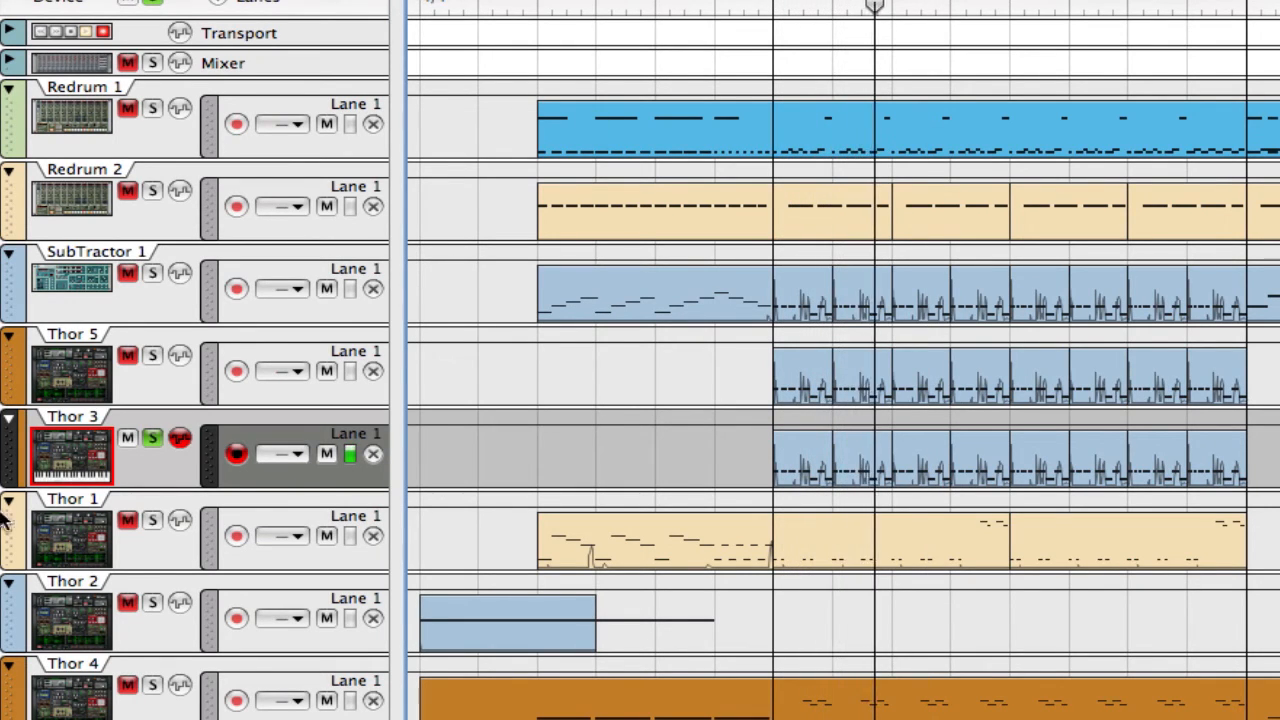
- Listen to Thor 5 alone, add SubTractor 1 and Thor 3 to the soloed playback, and clear all solos
{"action": "left_click", "coordinate": [230, 398]}
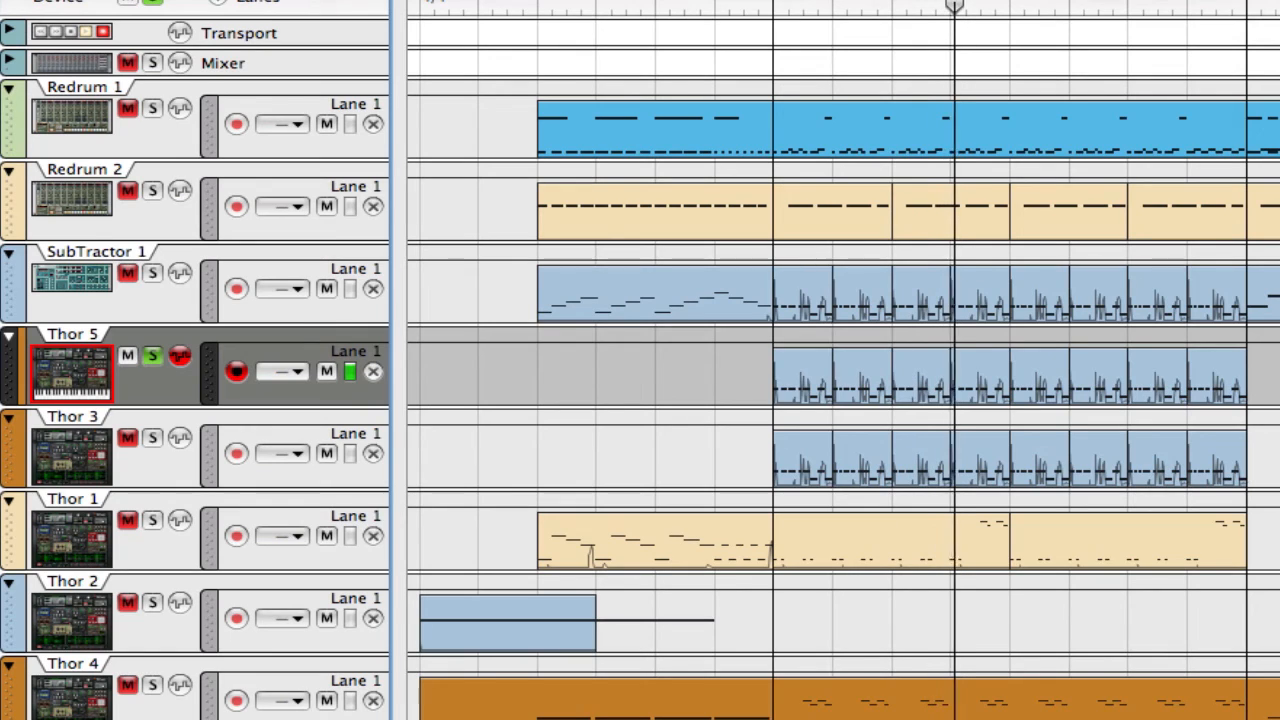
{"action": "left_click", "coordinate": [160, 290]}
{"action": "left_click", "coordinate": [153, 452]}
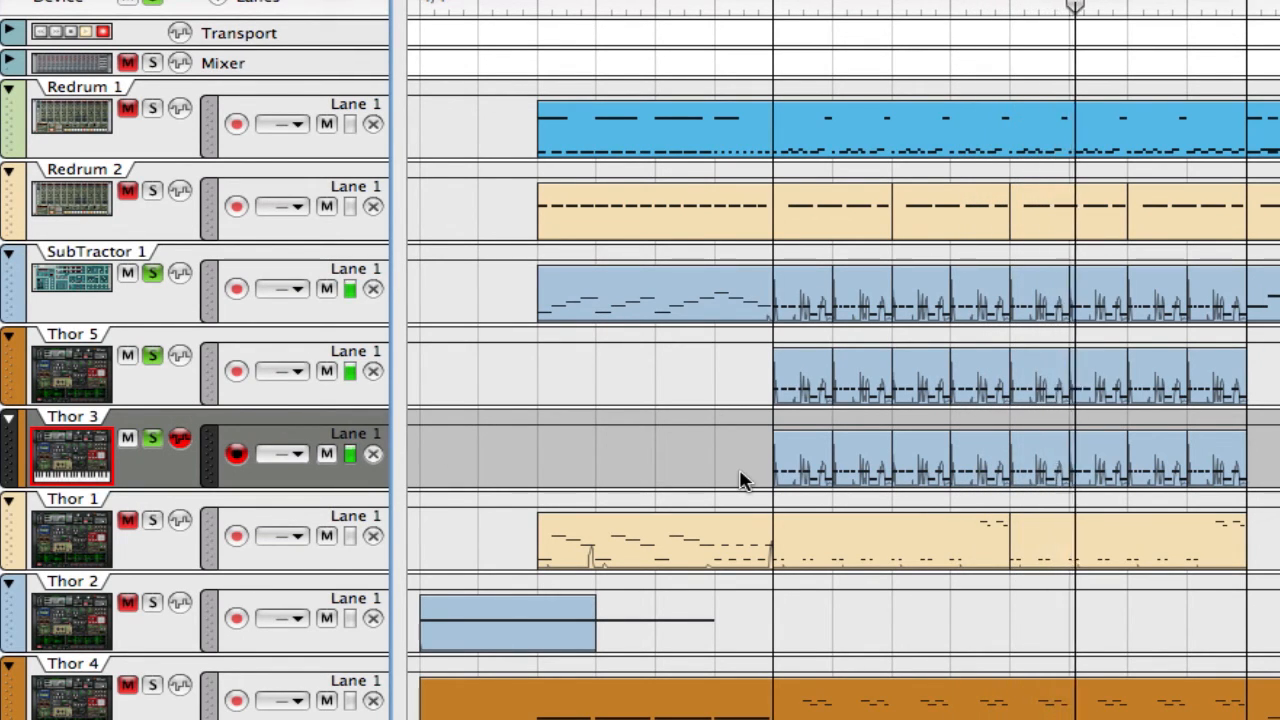
{"action": "left_click", "coordinate": [153, 441]}
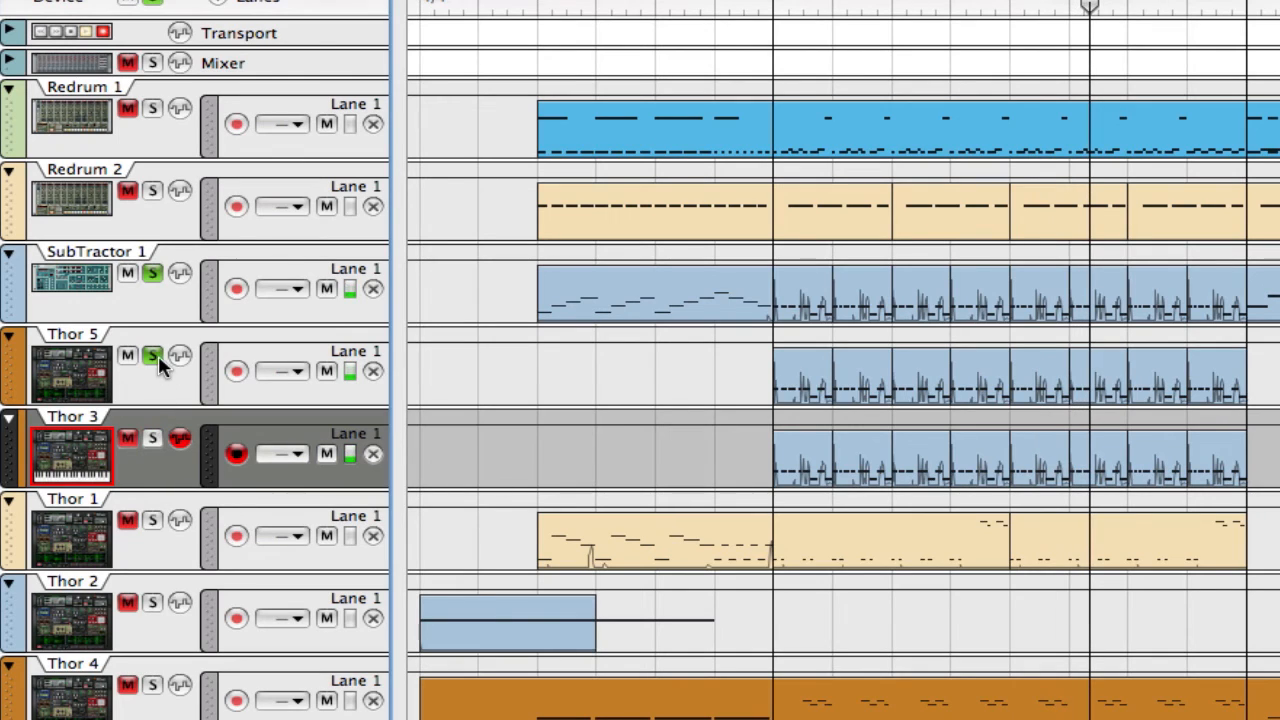
{"action": "left_click", "coordinate": [152, 274]}
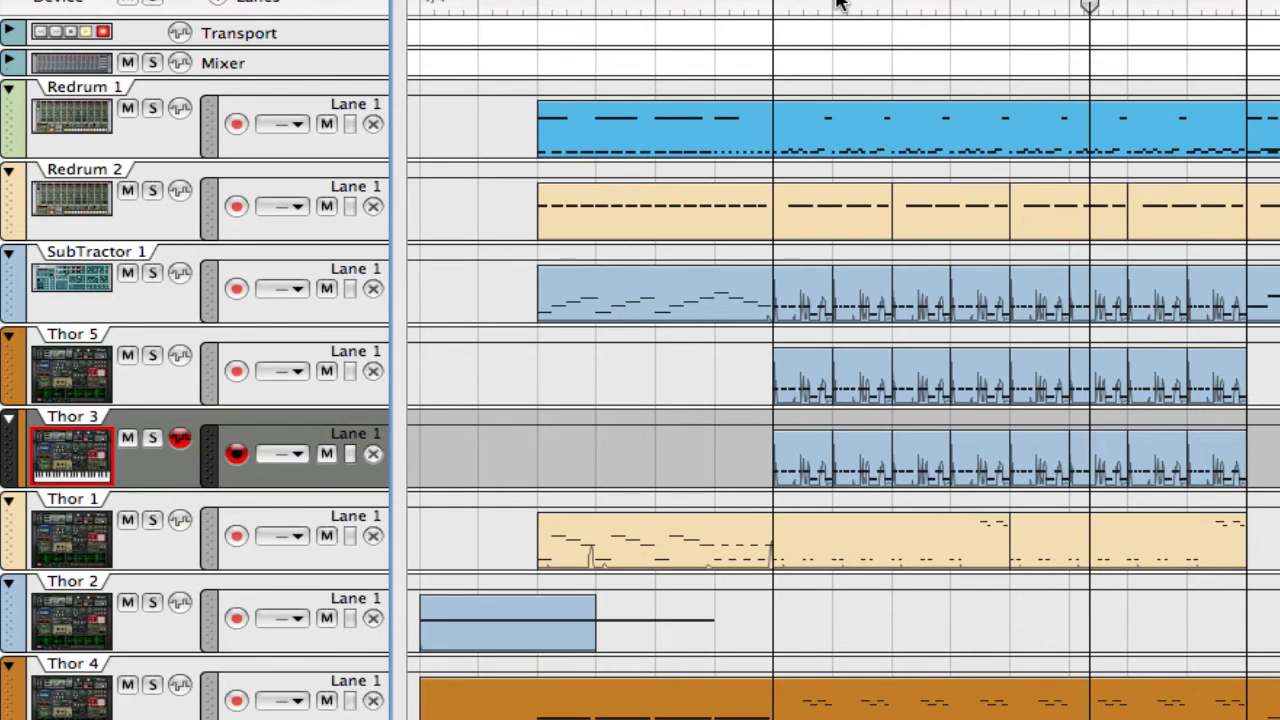
- Solo Thor 1, play it from bar 3, and clear the solo
{"action": "left_click", "coordinate": [775, 4]}
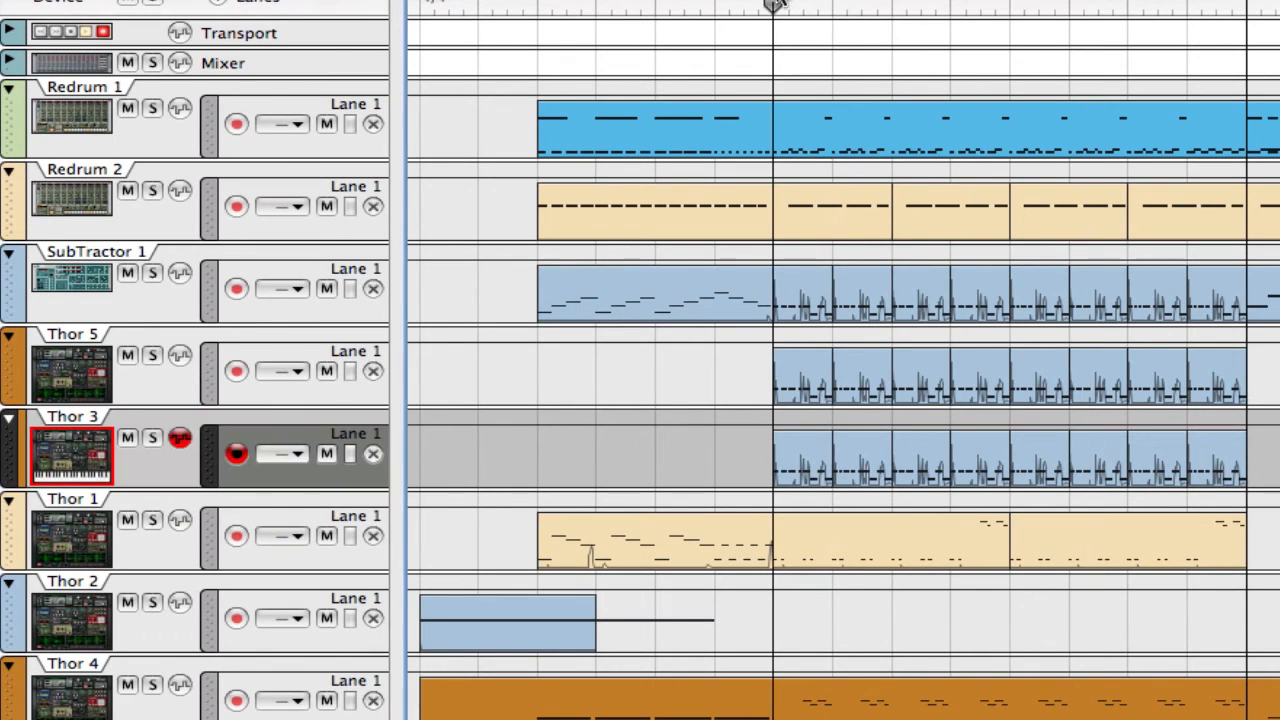
{"action": "left_click", "coordinate": [540, 14]}
{"action": "left_click", "coordinate": [152, 520]}
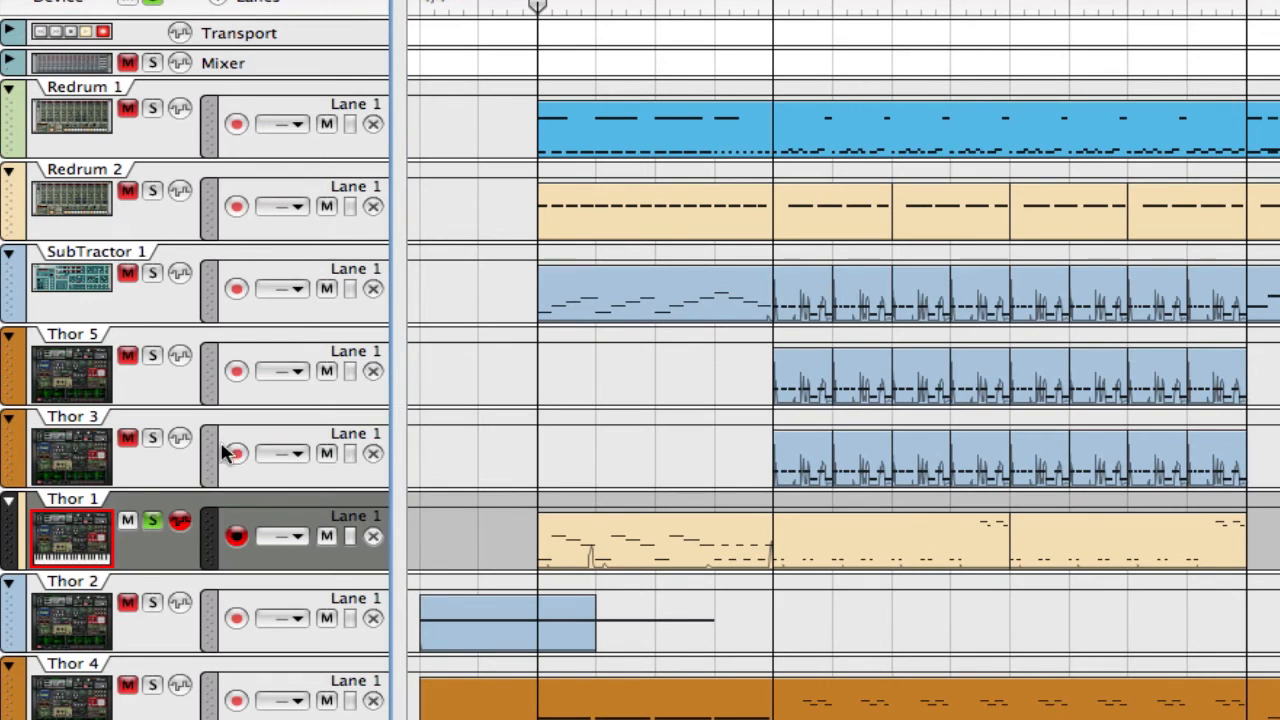
{"action": "key", "text": "space"}
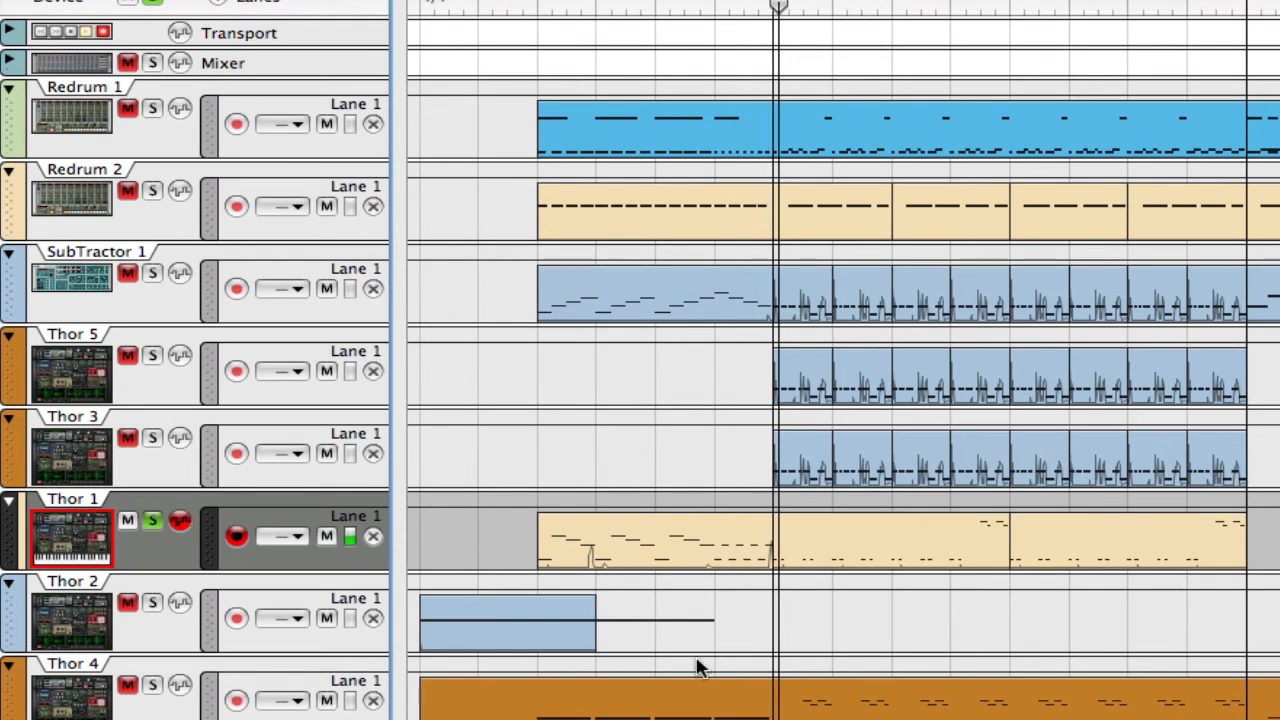
{"action": "left_click", "coordinate": [153, 523]}
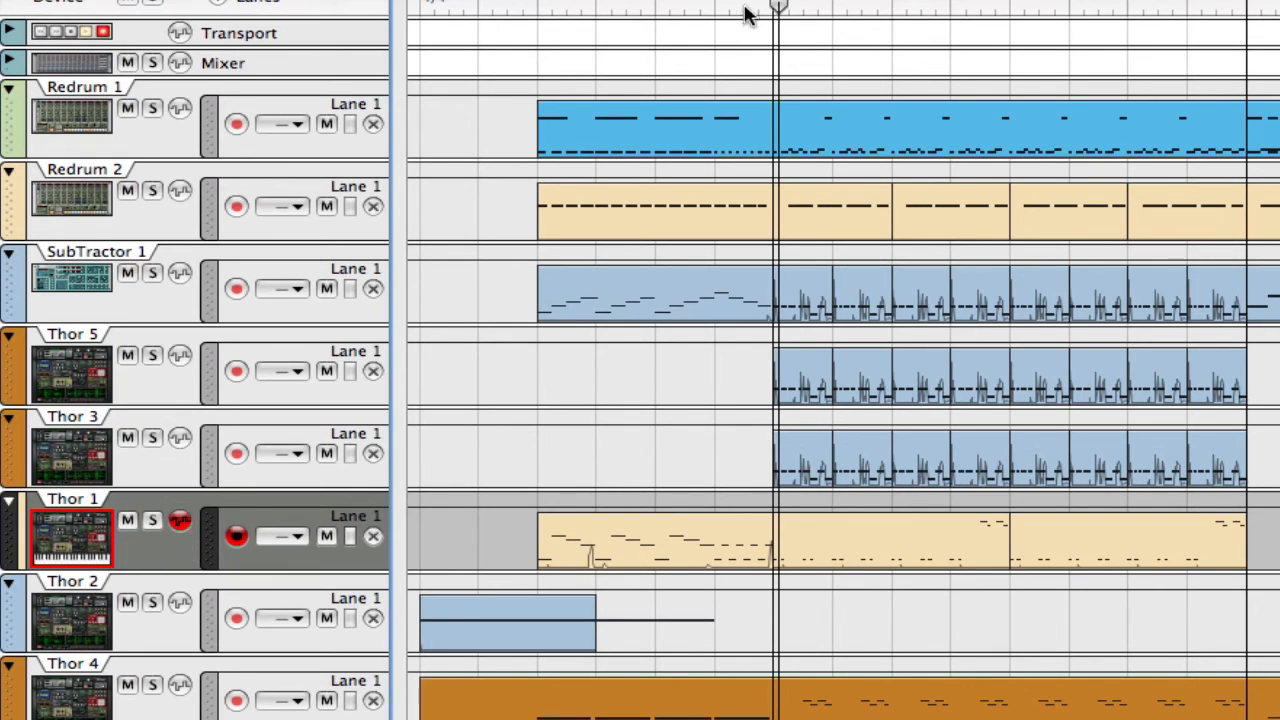
- Return to bar 1, leave only Thor 2 soloed, and play its opening clip until about bar 3
{"action": "left_click_drag", "start_coordinate": [777, 8], "coordinate": [355, 20]}
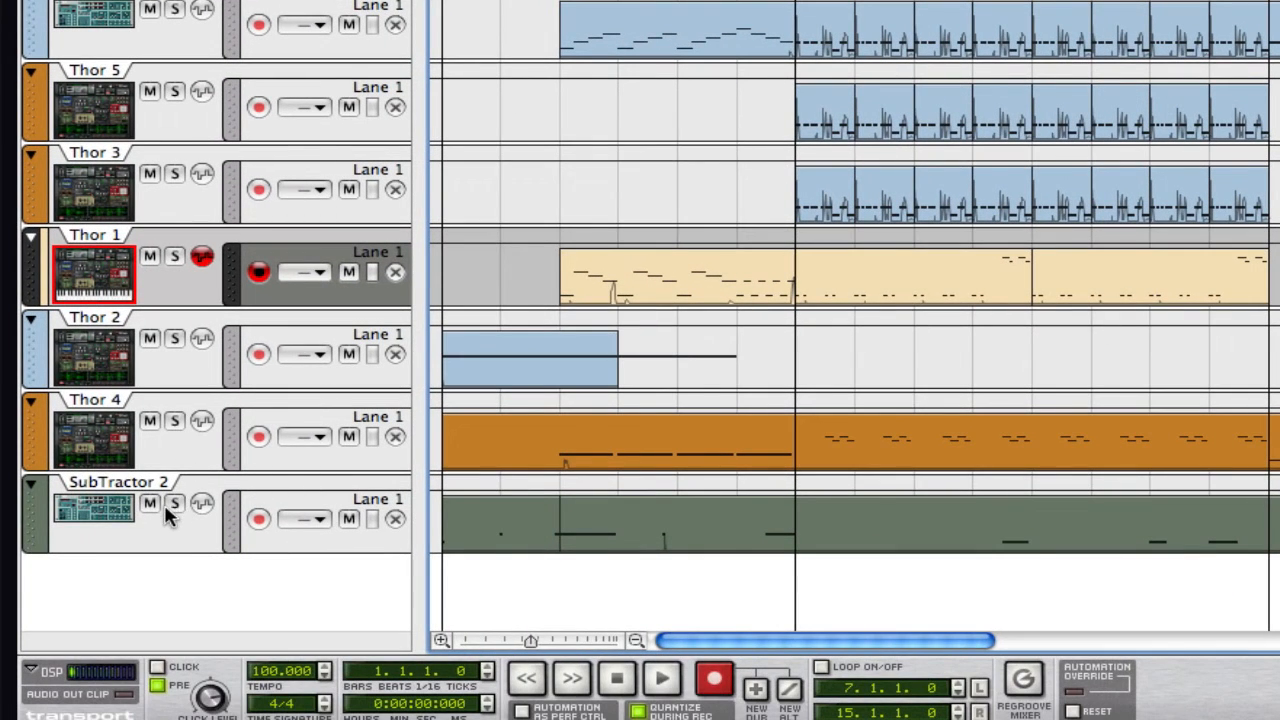
{"action": "left_click", "coordinate": [173, 504]}
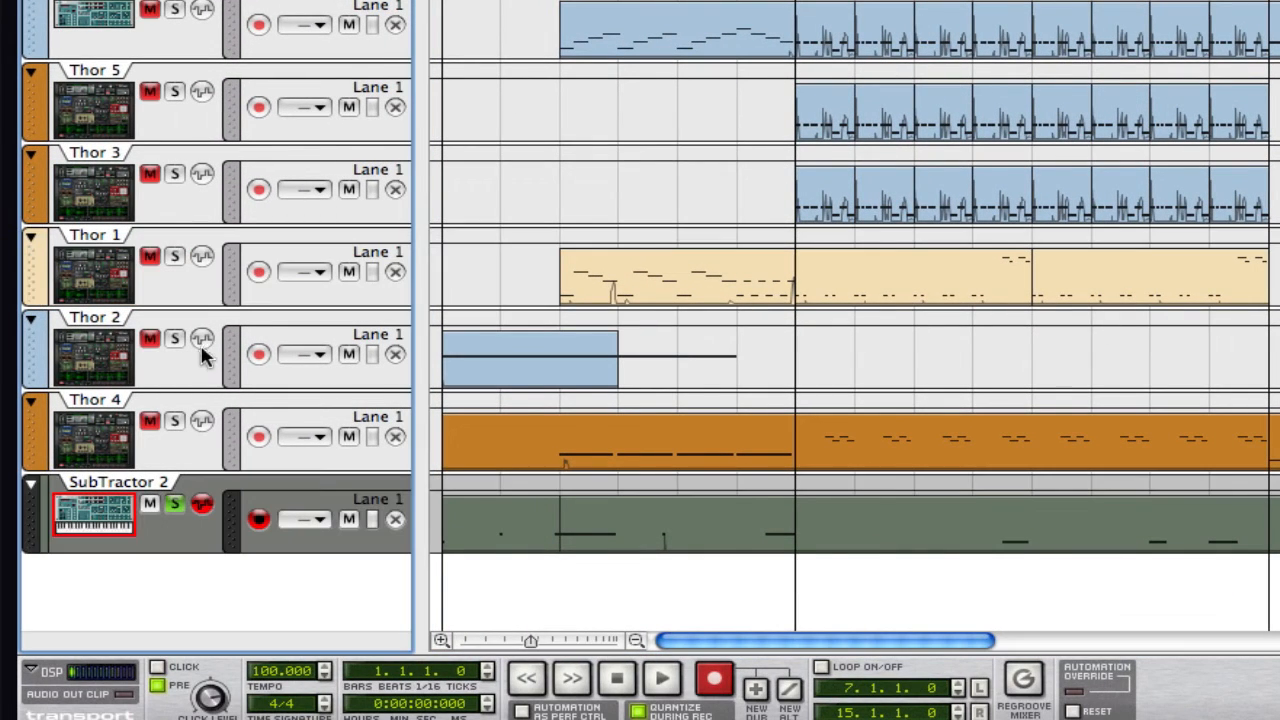
{"action": "left_click", "coordinate": [175, 339]}
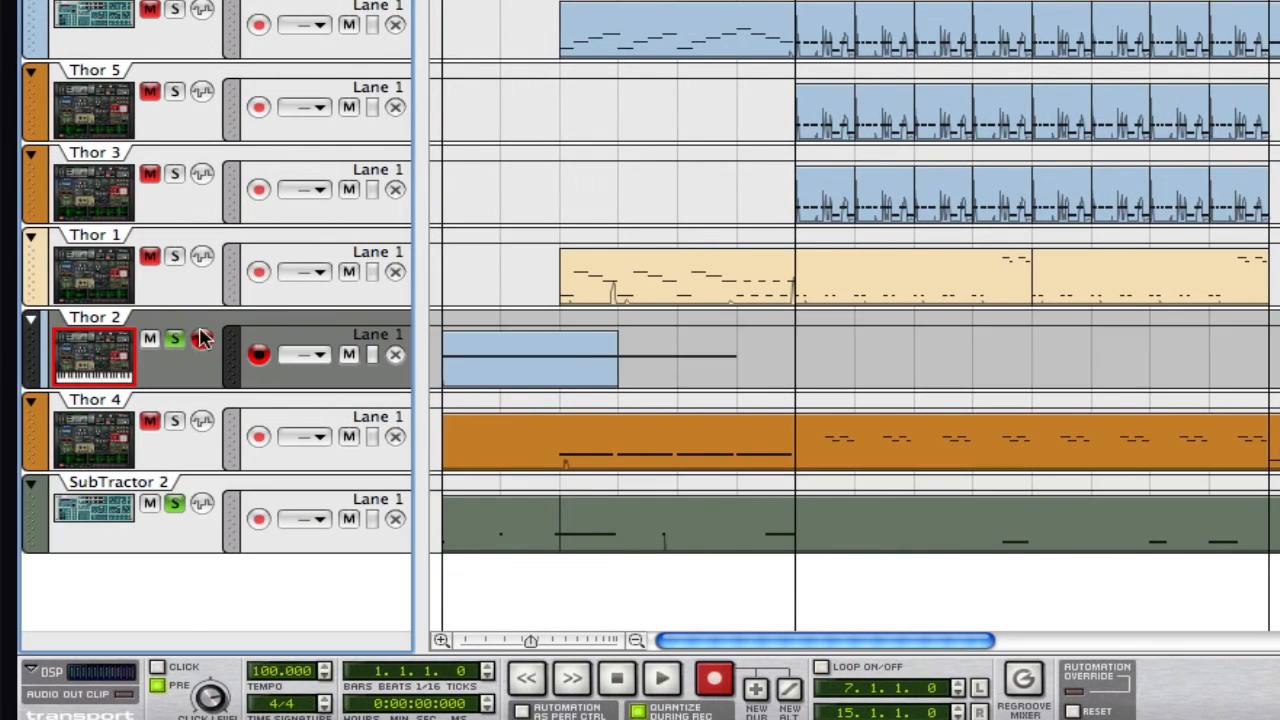
{"action": "left_click", "coordinate": [176, 503]}
{"action": "key", "text": "space"}
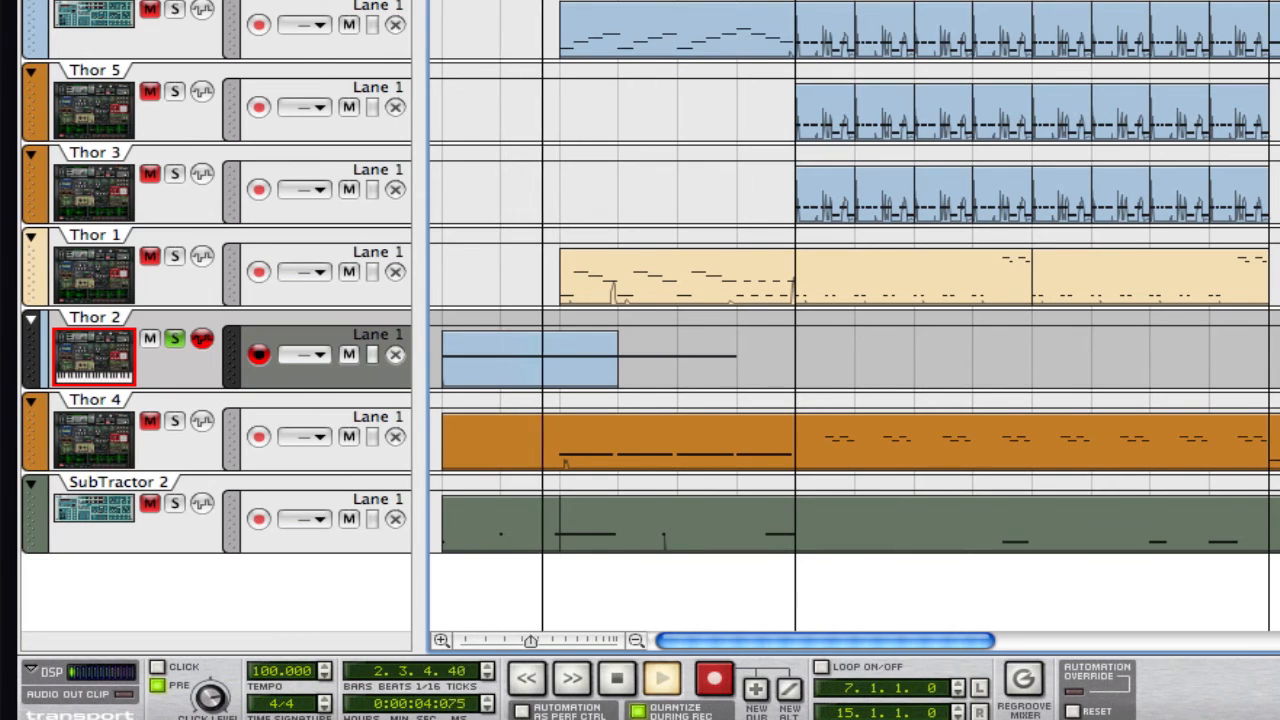
{"action": "key", "text": "space"}
- Add SubTractor 2 to the soloed Thor 2, play both from bar 1 until nearly bar 4, and clear both solos
{"action": "left_click", "coordinate": [173, 510]}
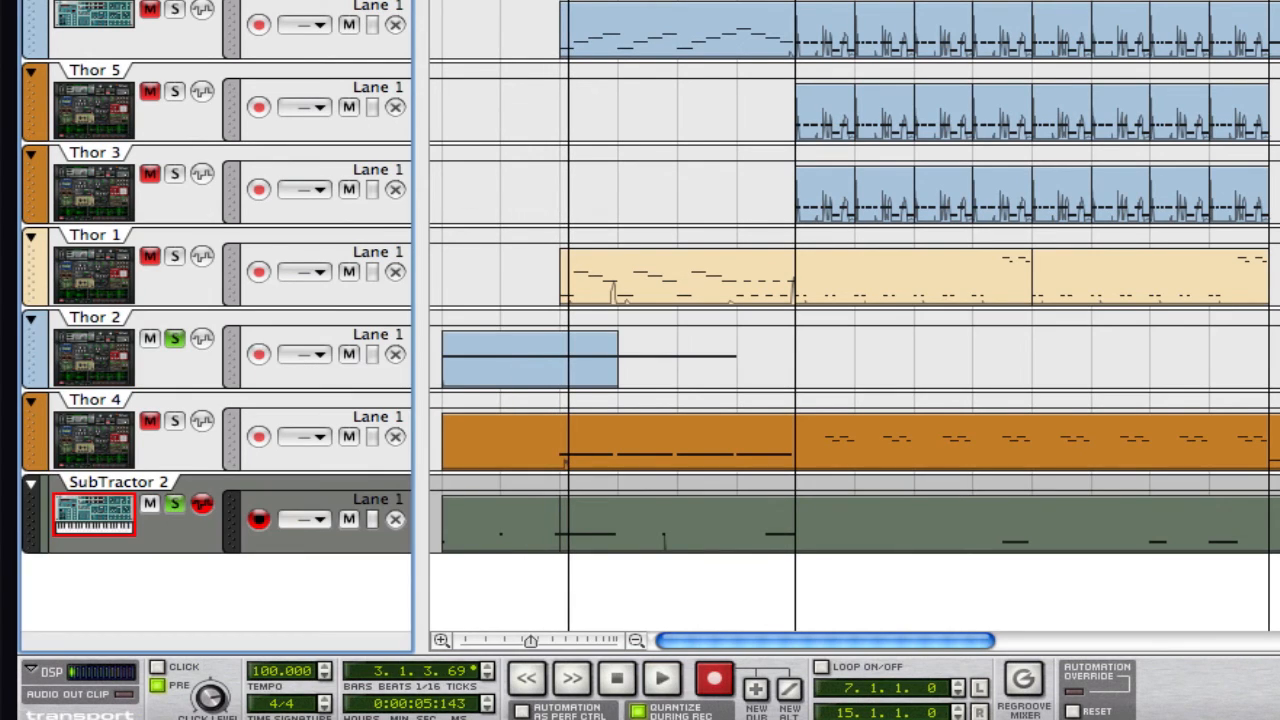
{"action": "left_click_drag", "start_coordinate": [568, 2], "coordinate": [442, 2]}
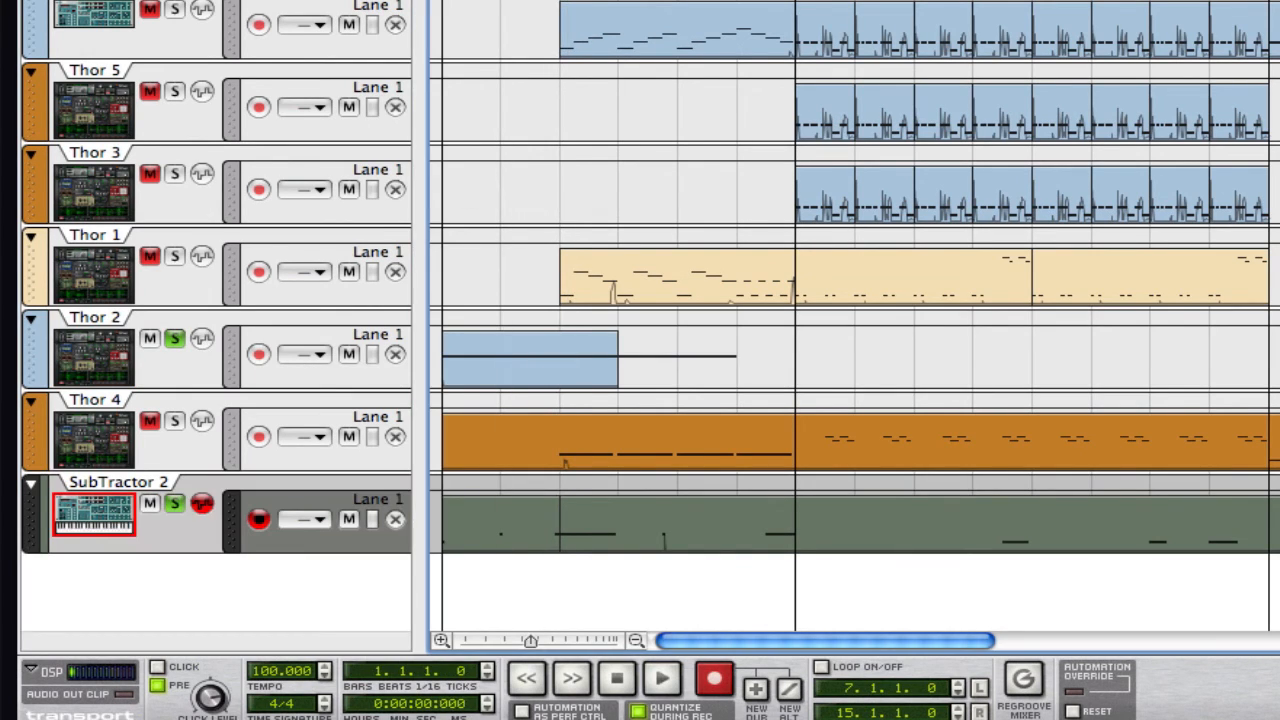
{"action": "key", "text": "space"}
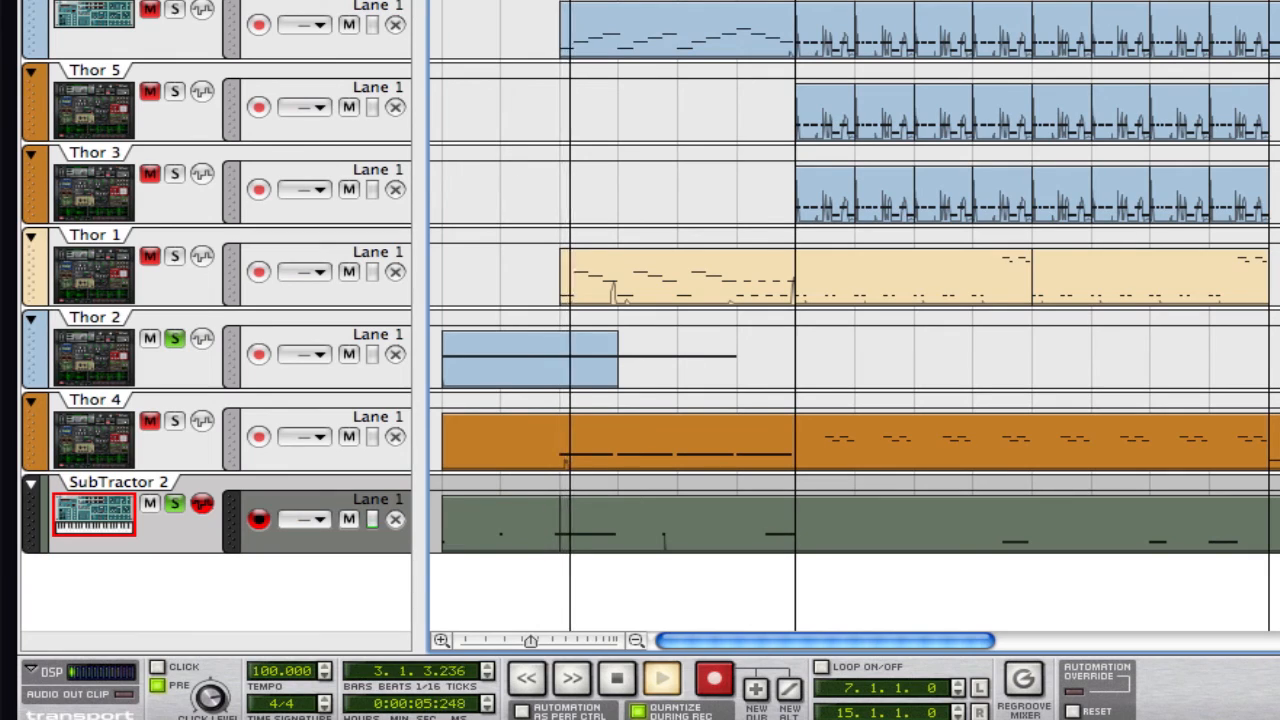
{"action": "key", "text": "space"}
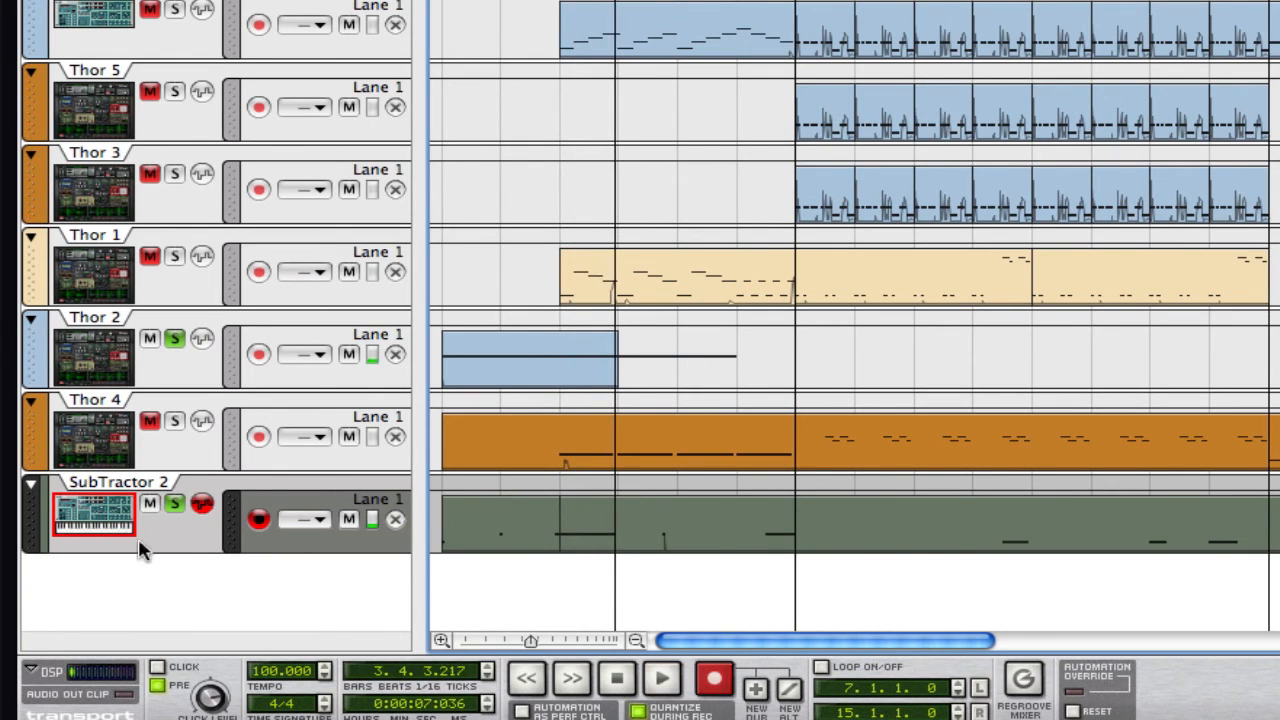
{"action": "left_click", "coordinate": [171, 505]}
{"action": "left_click", "coordinate": [181, 340]}
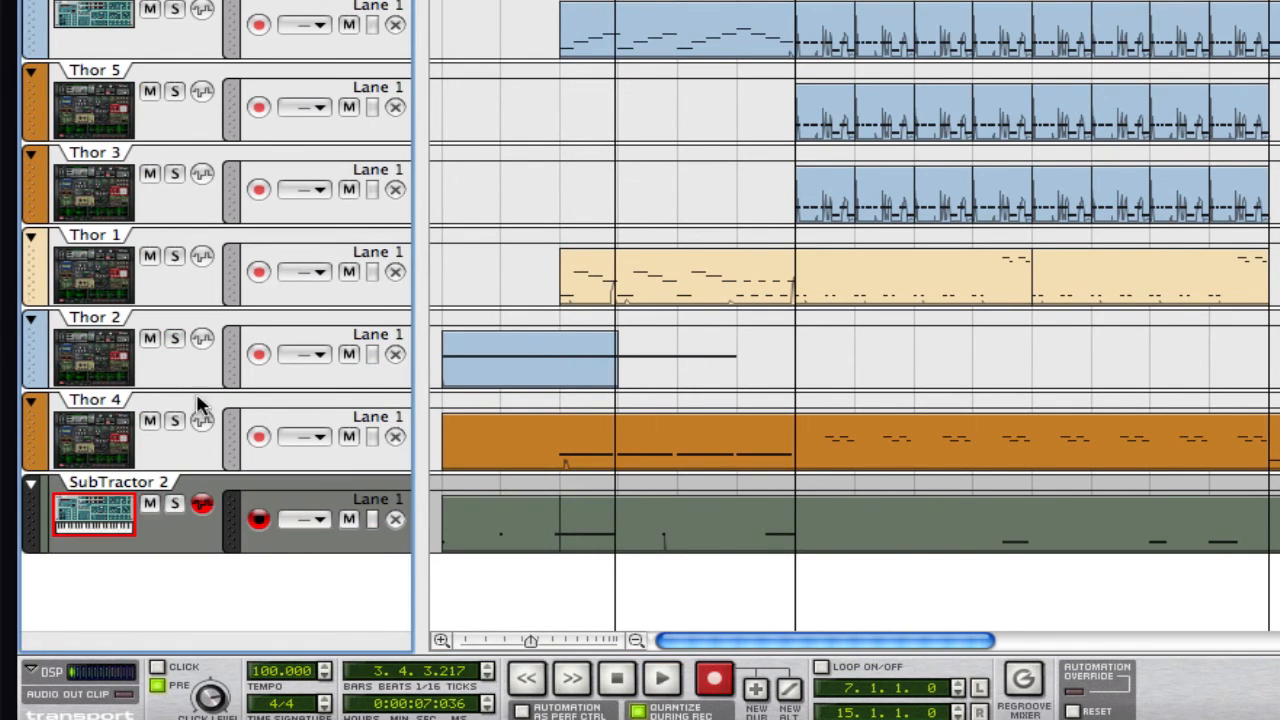
- Solo Thor 4 and listen to its part from bar 3 onward, stopping the playback in bar 17
{"action": "left_click", "coordinate": [175, 421]}
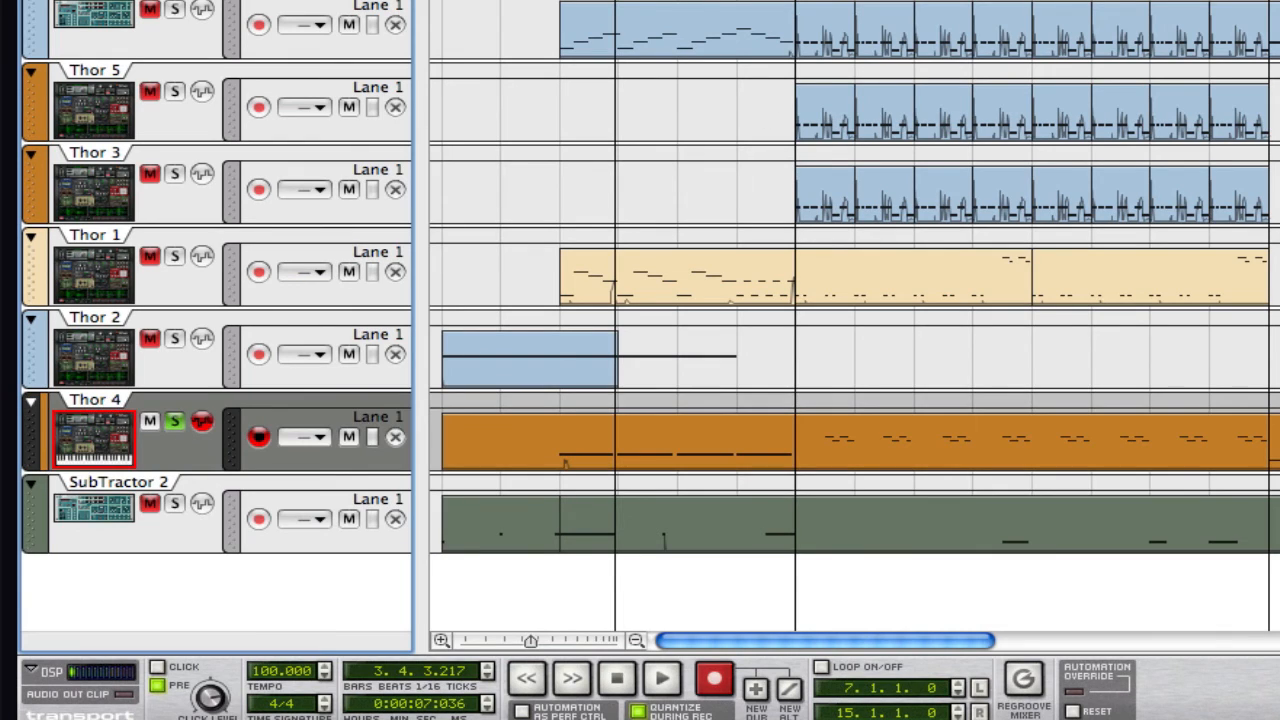
{"action": "left_click", "coordinate": [560, 1]}
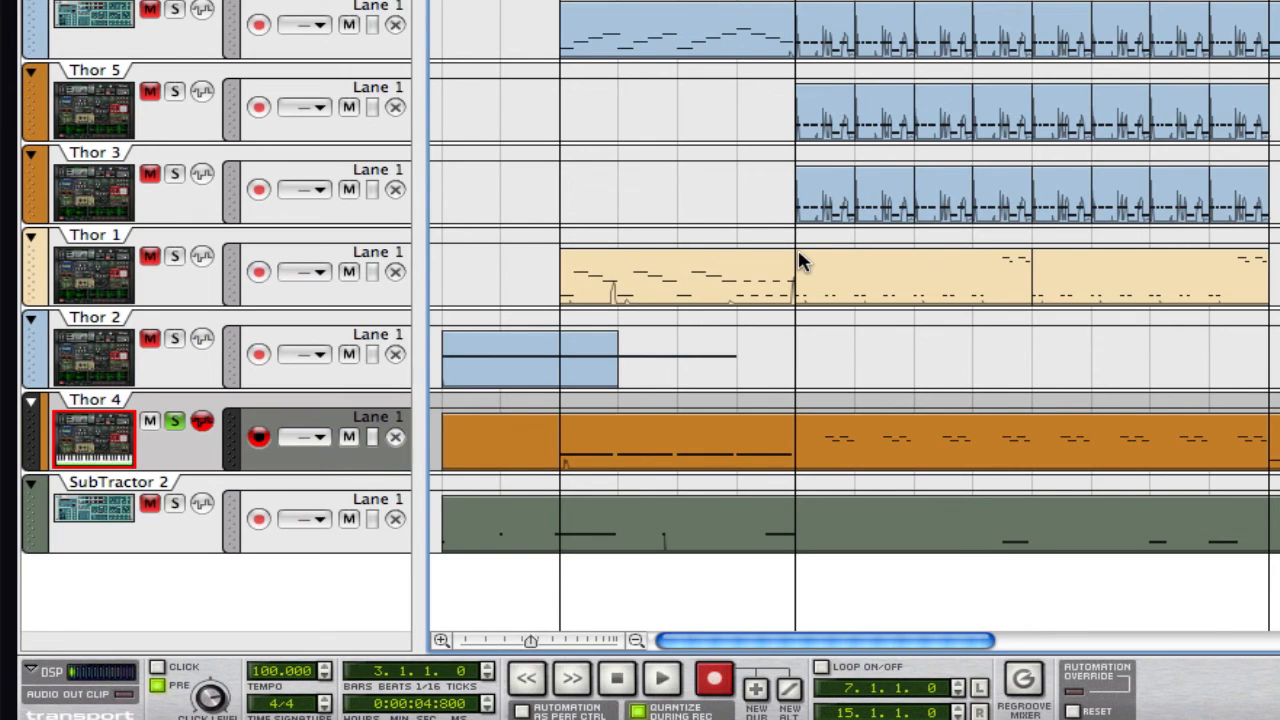
{"action": "key", "text": "space"}
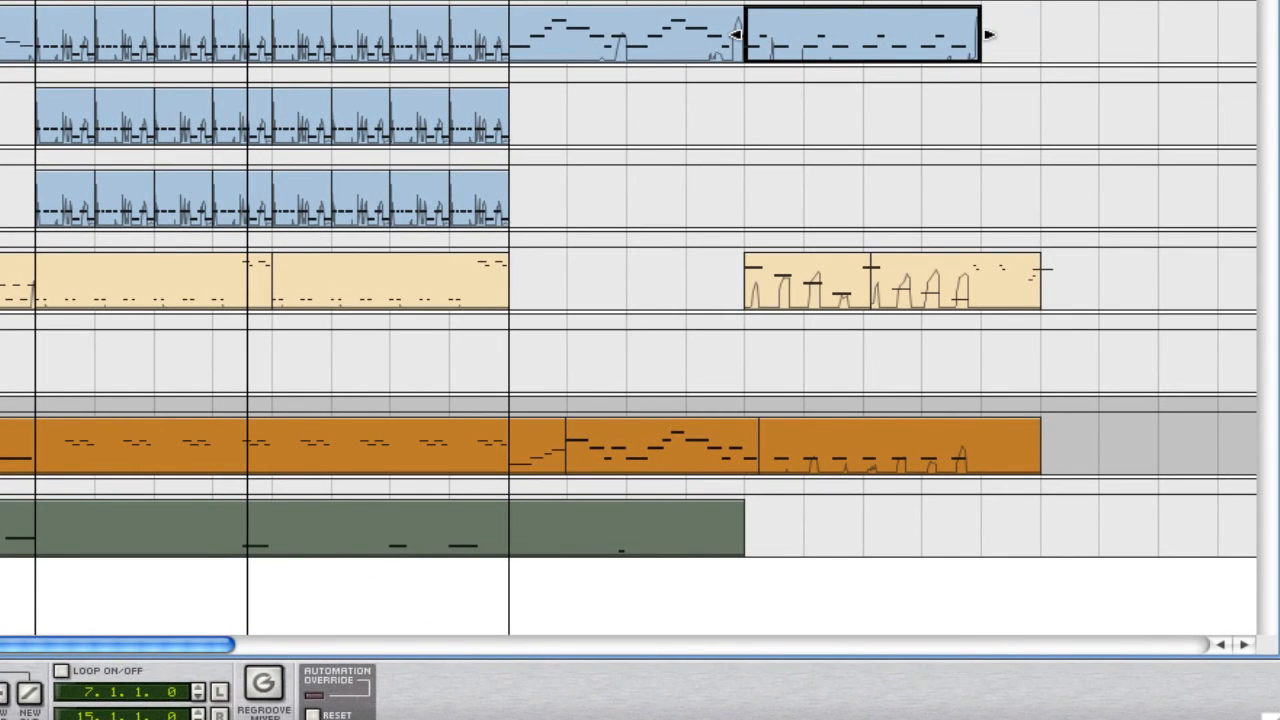
{"action": "key", "text": "KP_0"}
{"action": "key", "text": "KP_0"}
{"action": "key", "text": "KP_0"}
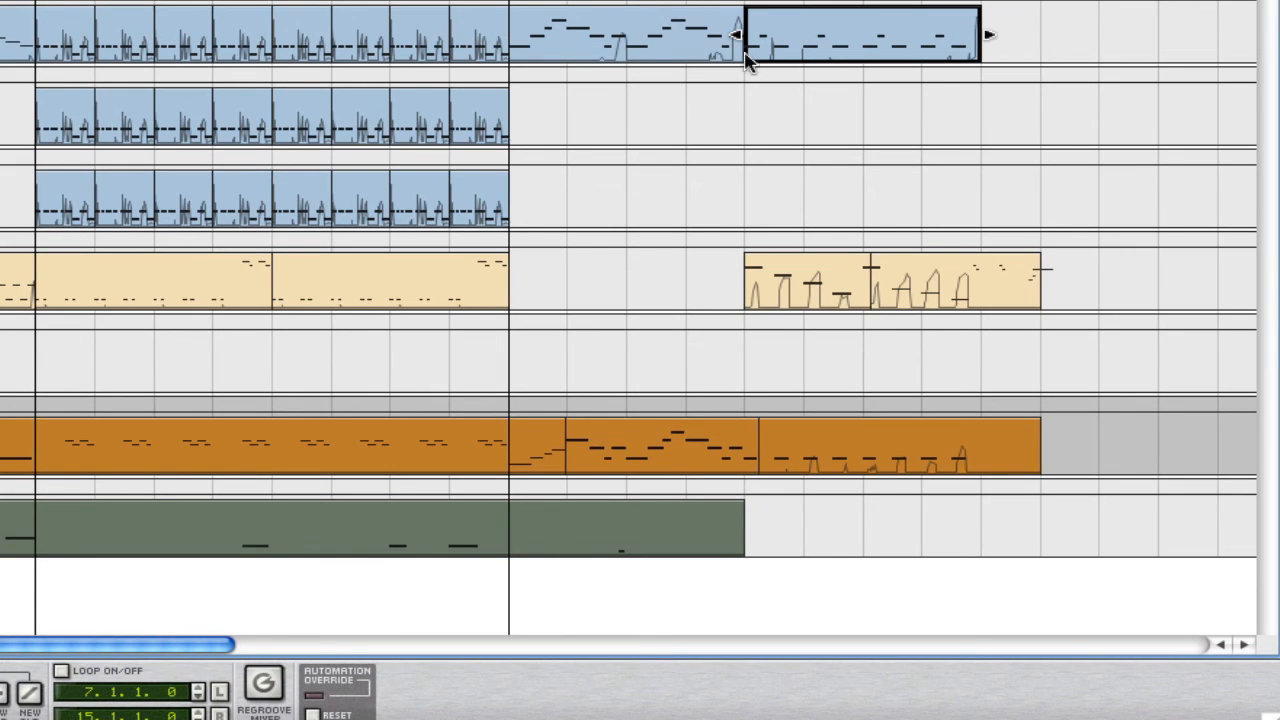
{"action": "key", "text": "space"}
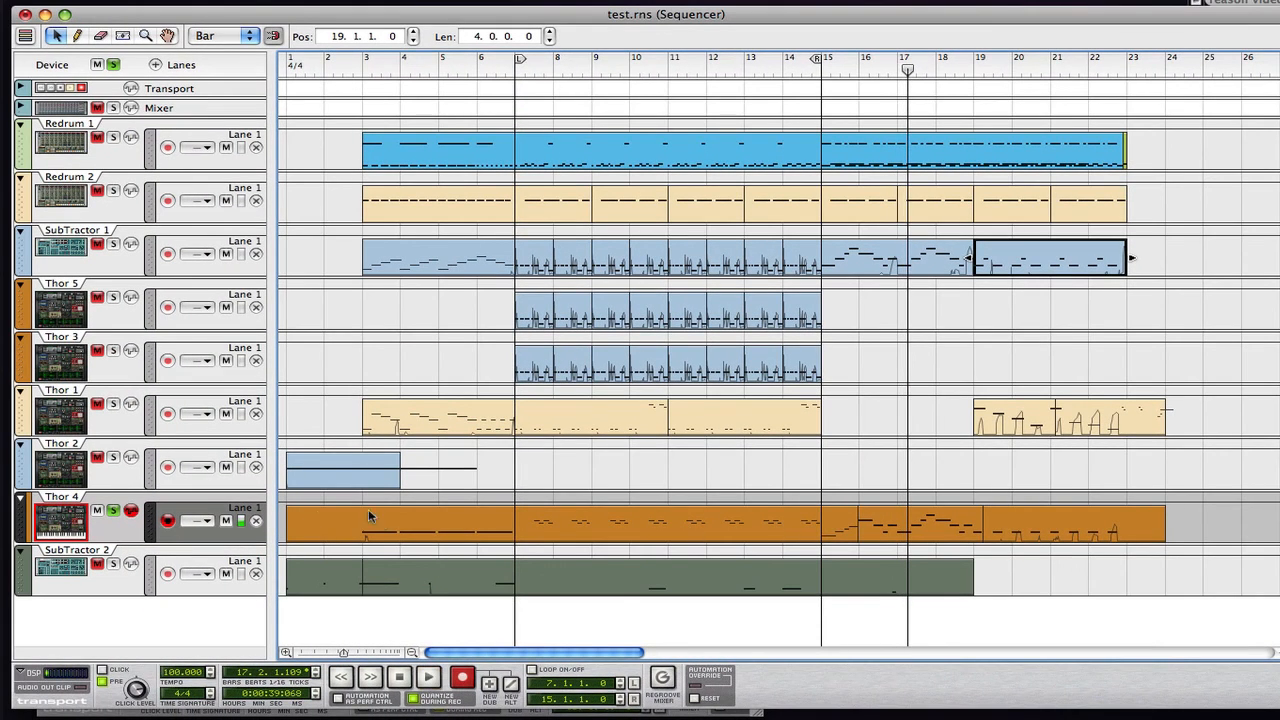
- Clear the Thor 4 solo, return to bar 1, and play the full song with all tracks
{"action": "left_click", "coordinate": [114, 512]}
{"action": "left_click", "coordinate": [399, 678]}
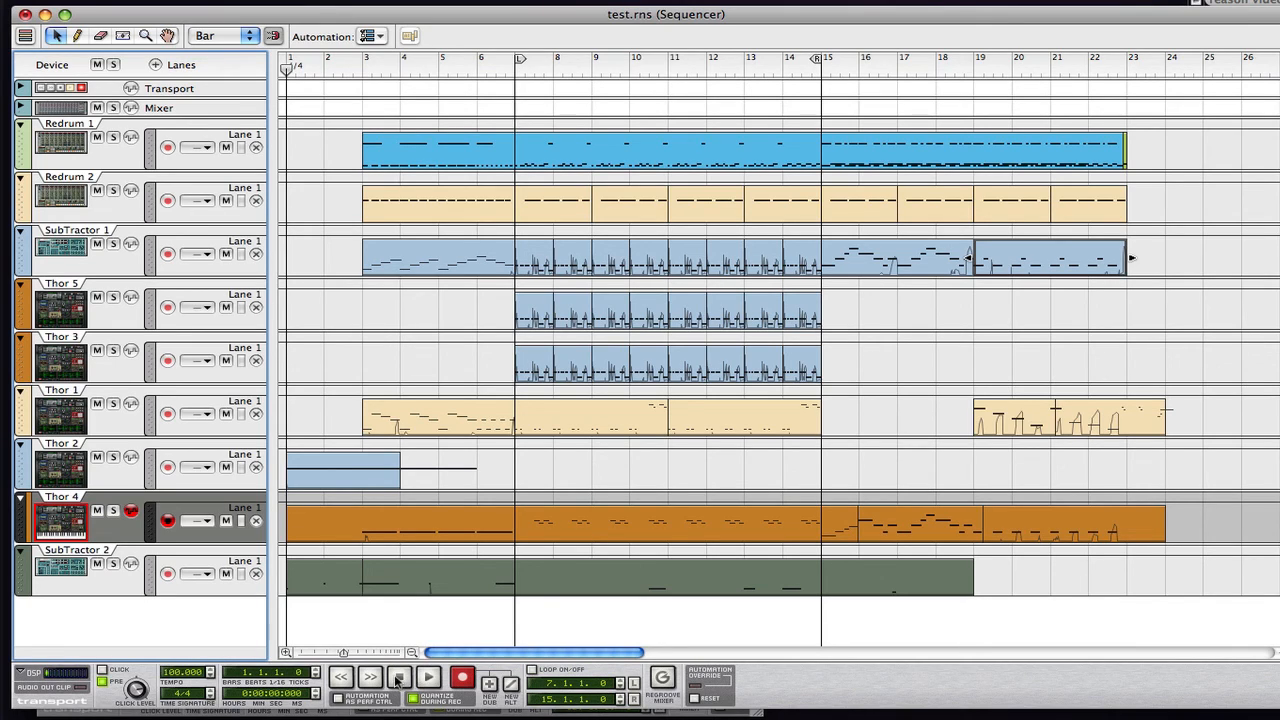
{"action": "left_click", "coordinate": [427, 679]}
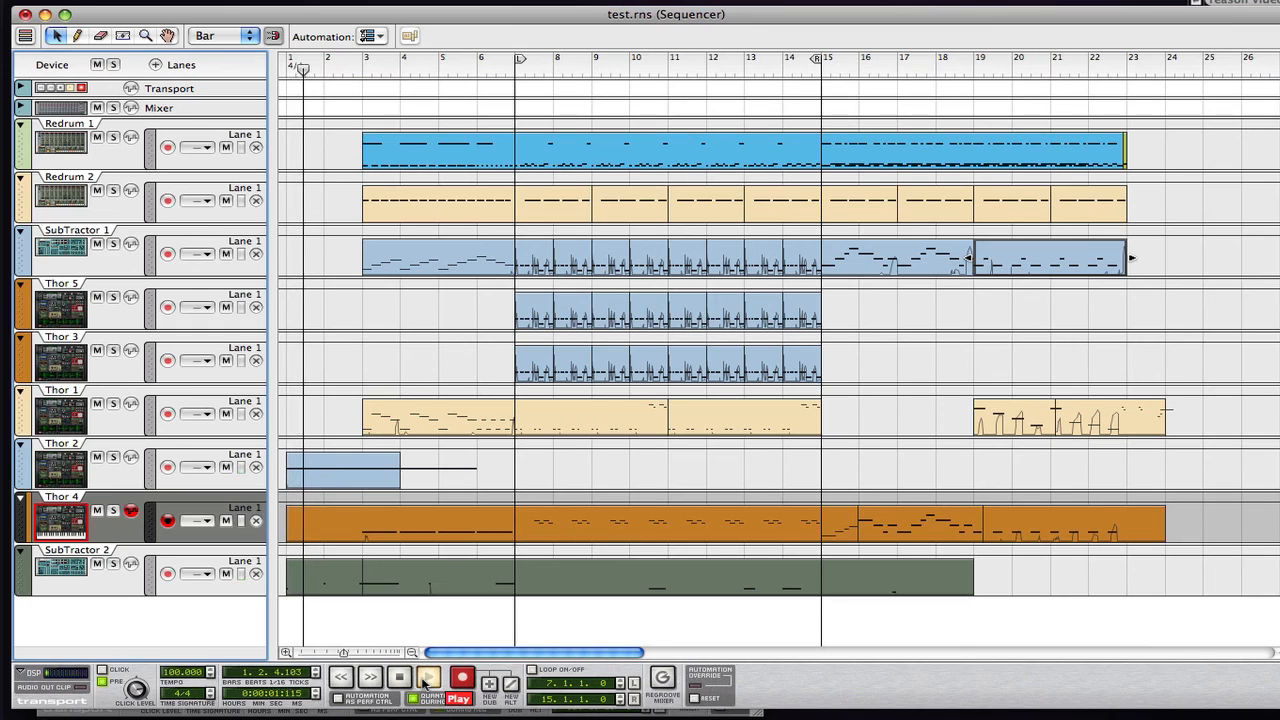